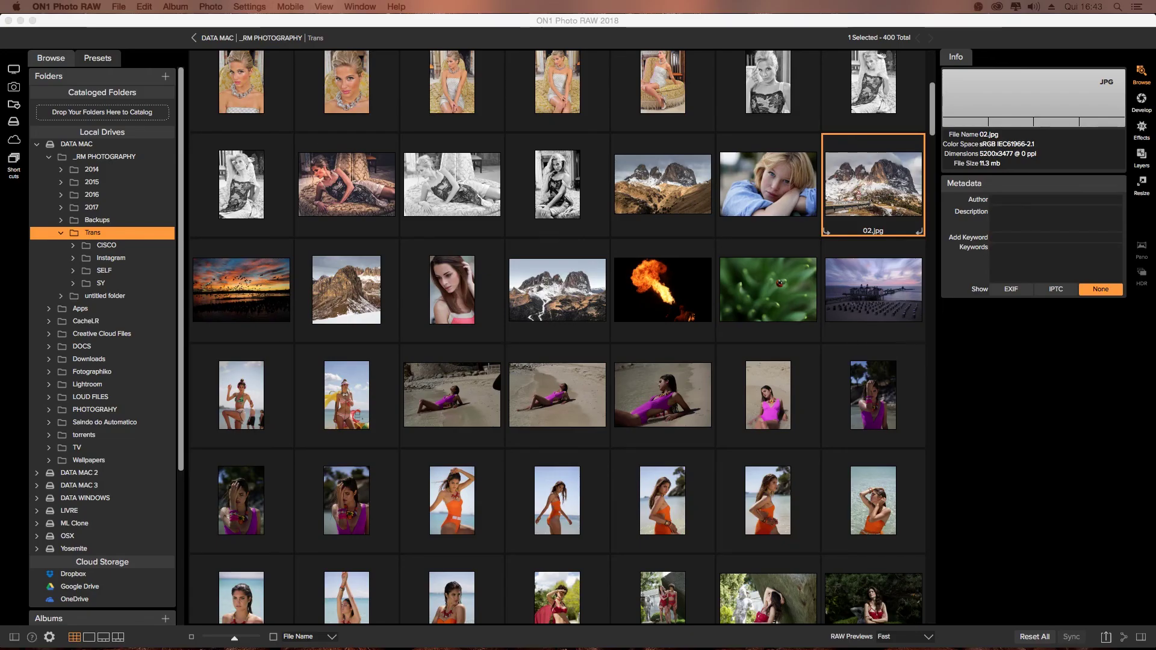
Step: Bring the ON1 Photo RAW window into focus, showing the Trans folder in Browse
click(255, 31)
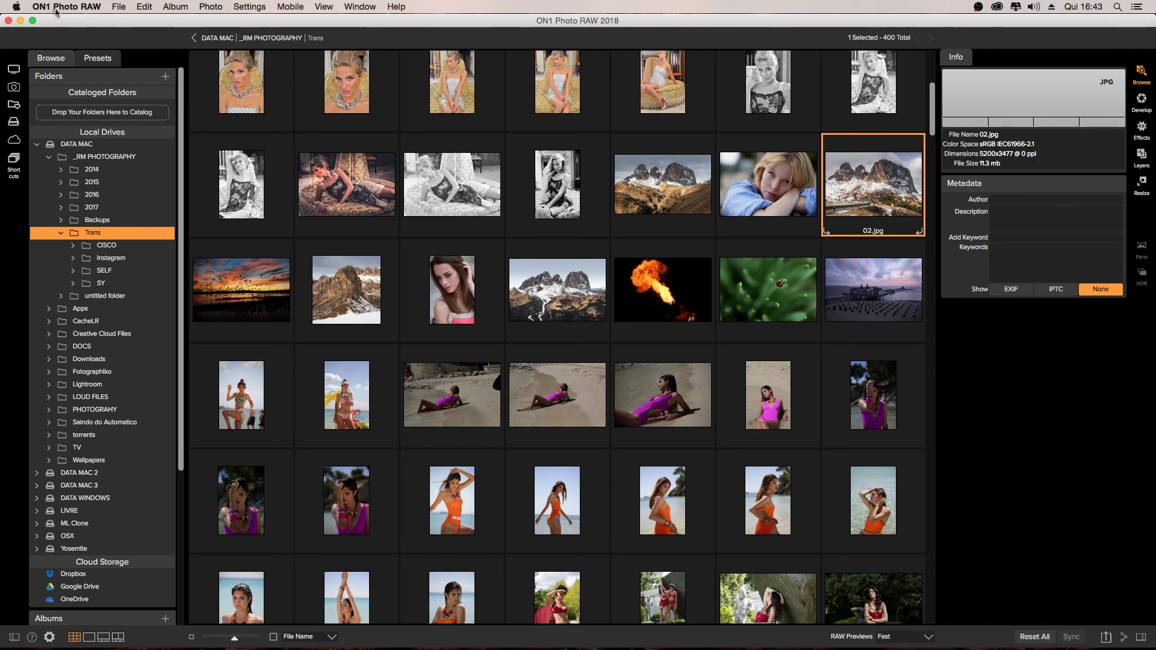
scroll(581, 171, up, 3)
scroll(566, 217, down, 2)
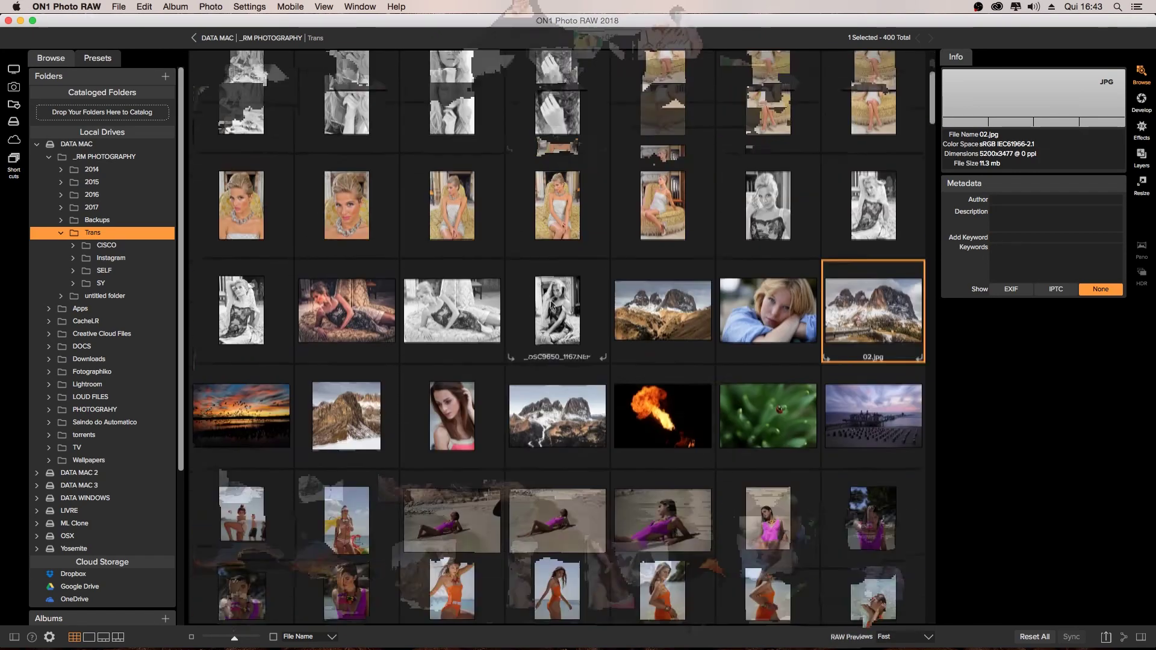
scroll(552, 263, down, 7)
scroll(551, 263, down, 3)
scroll(552, 262, down, 3)
scroll(551, 259, up, 7)
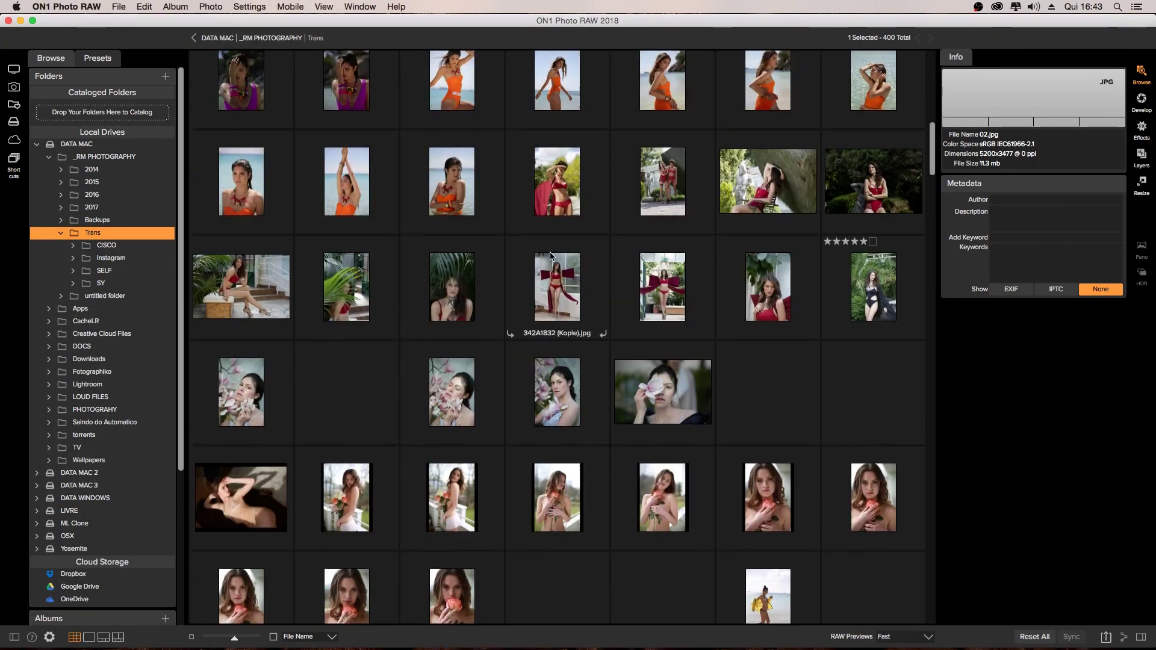
scroll(552, 256, up, 3)
scroll(552, 256, up, 5)
scroll(549, 254, up, 1)
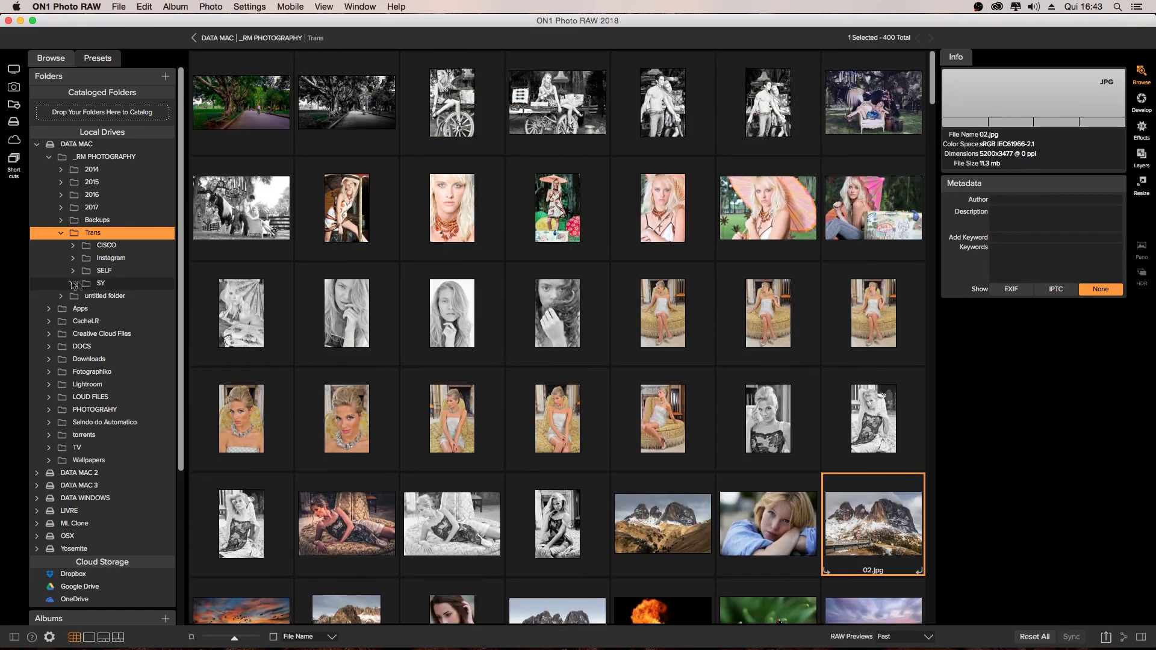
mouse_move(241, 313)
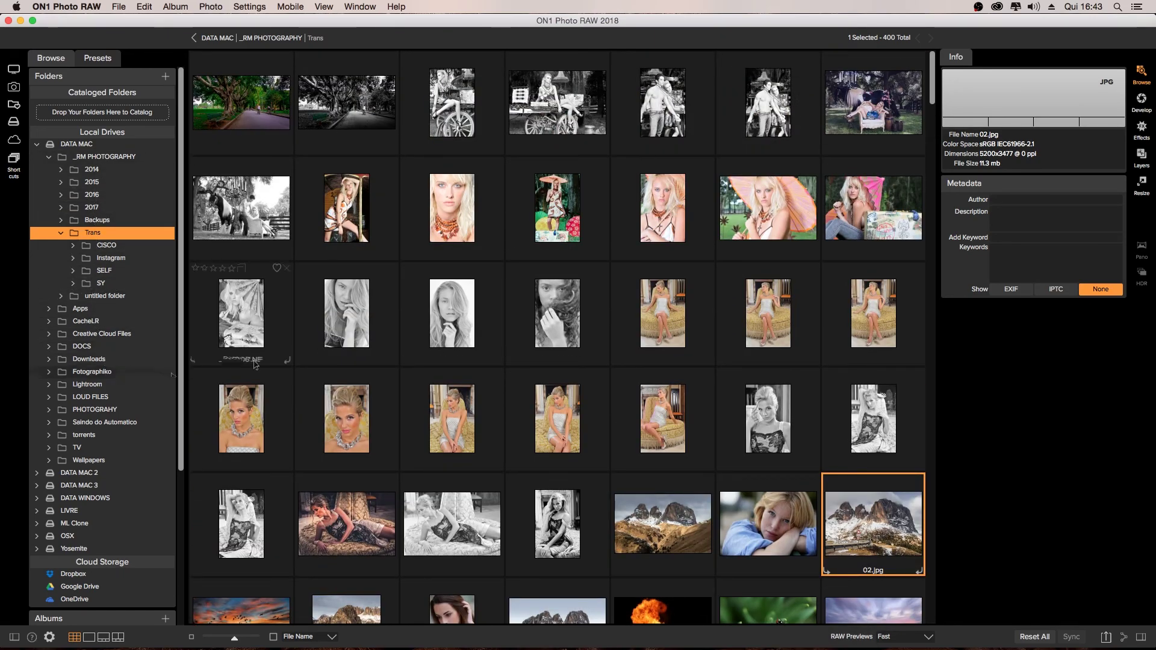
scroll(678, 202, down, 5)
scroll(678, 203, down, 2)
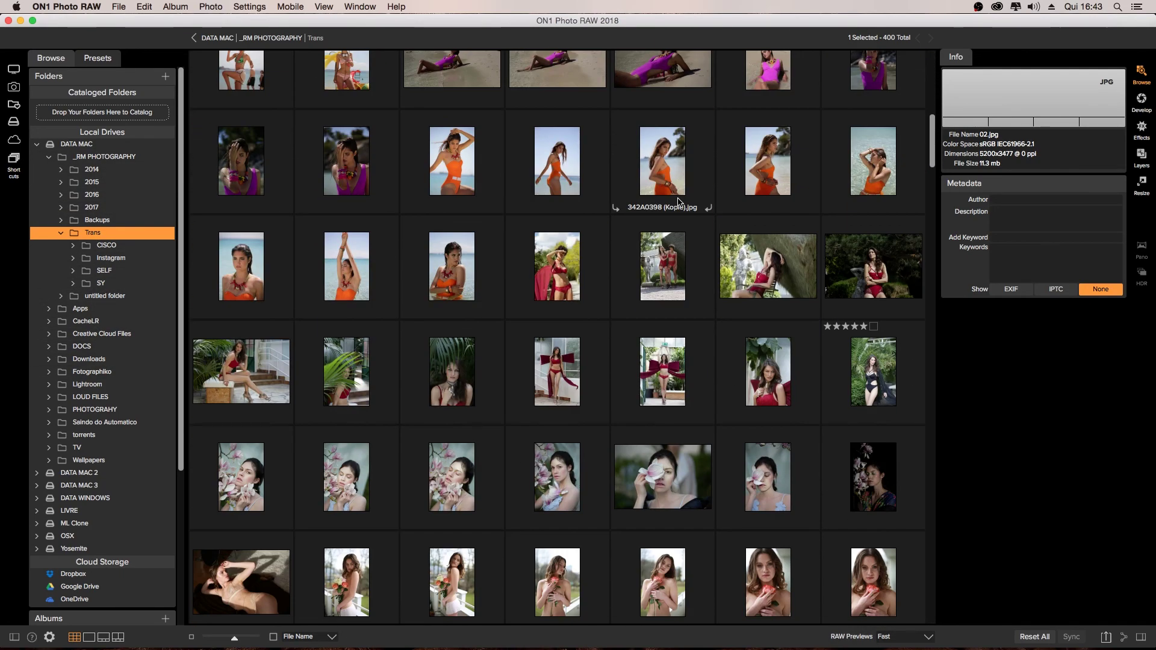
scroll(678, 202, up, 3)
scroll(678, 202, up, 3)
scroll(678, 202, down, 7)
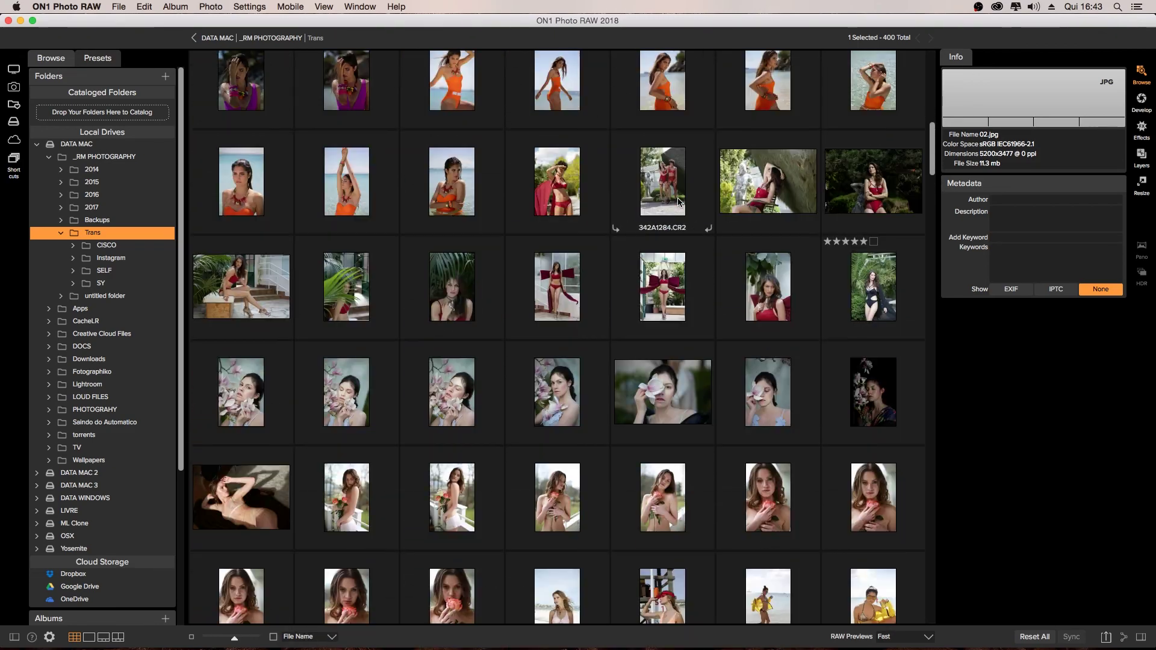
scroll(868, 257, up, 4)
scroll(867, 258, up, 1)
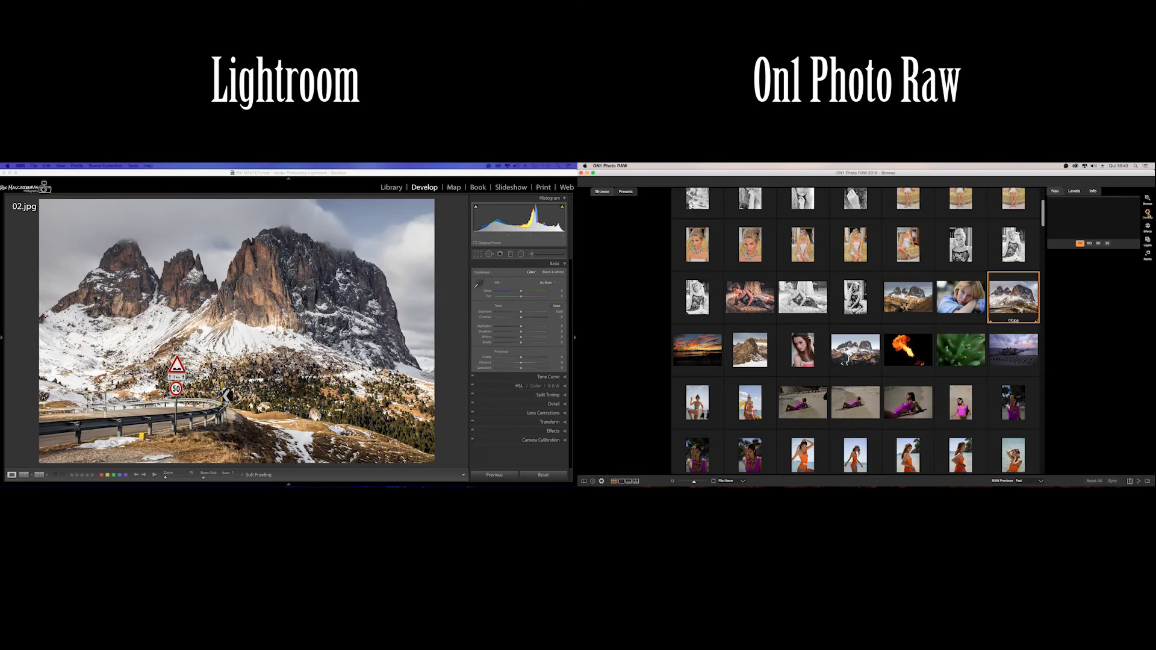
Step: Open 02.jpg in Develop, set white balance, and adjust highlights, whites, shadows and blacks
click(479, 283)
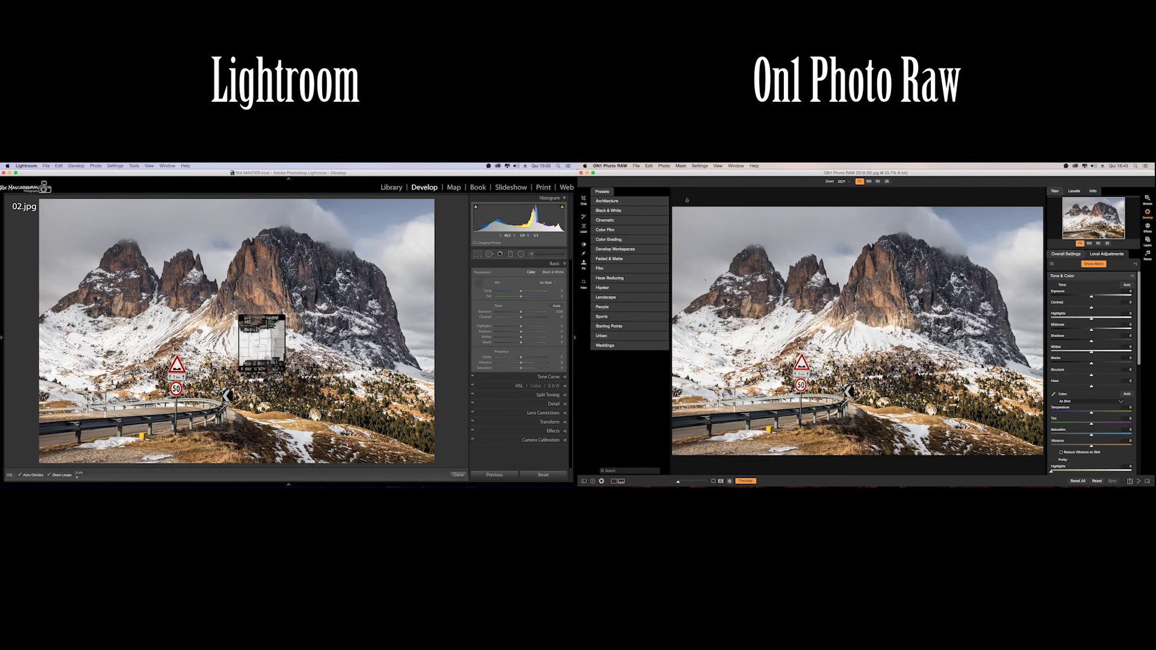
click(253, 342)
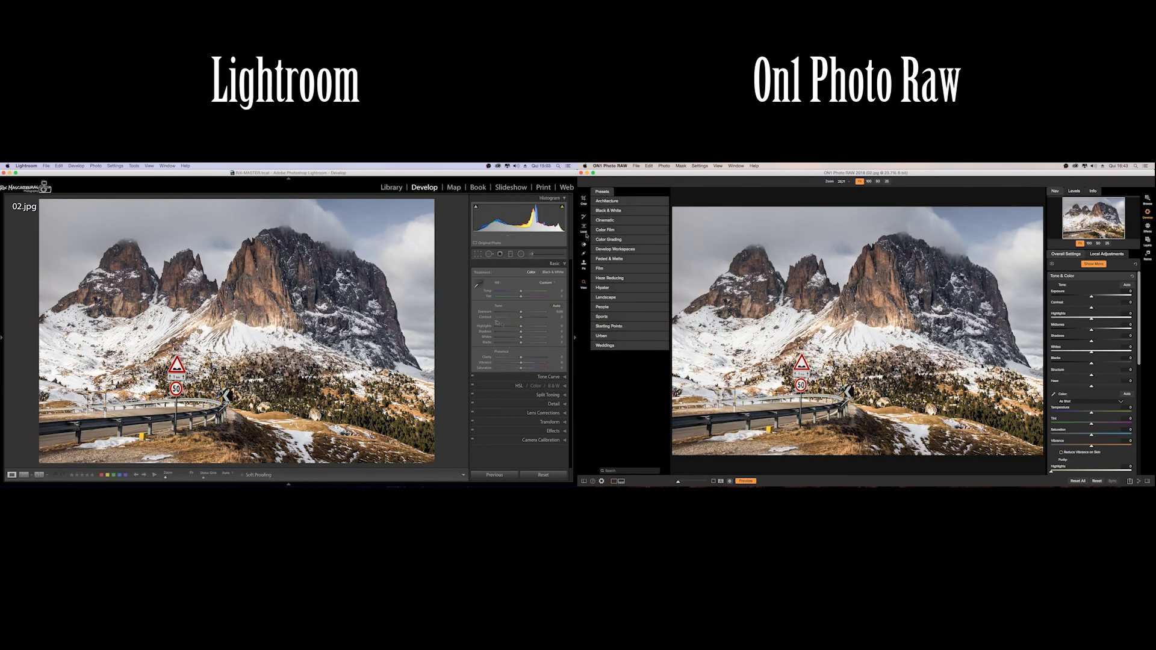
mouse_move(521, 327)
mouse_down()
mouse_move(509, 328)
mouse_move(534, 333)
mouse_up()
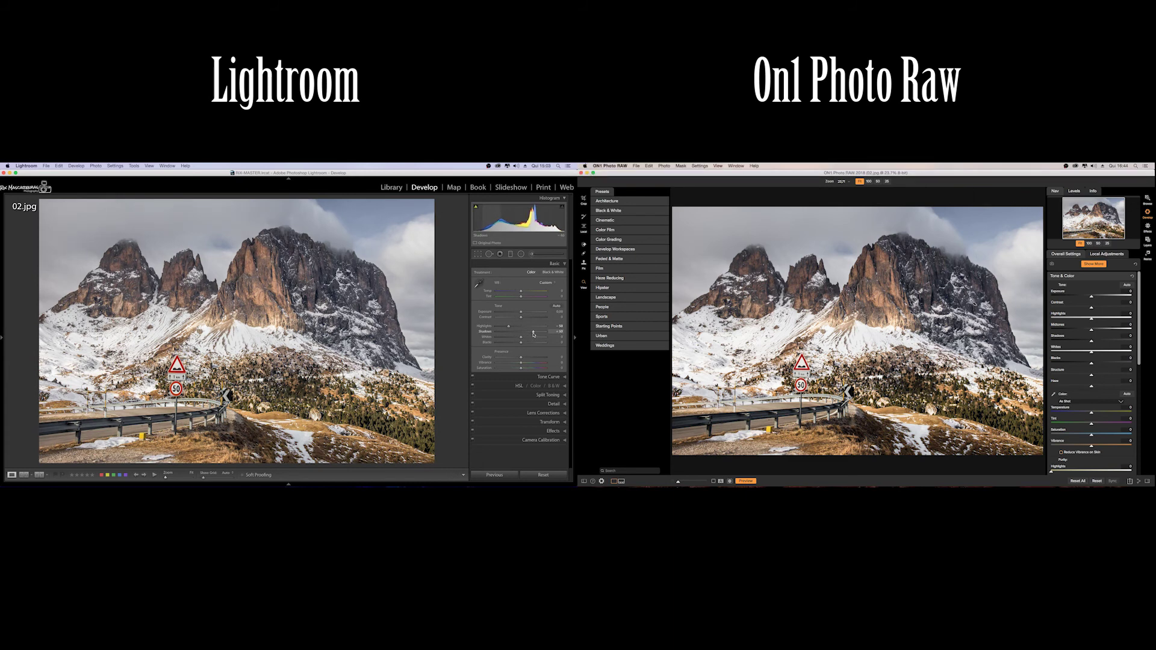
drag(521, 336, 515, 344)
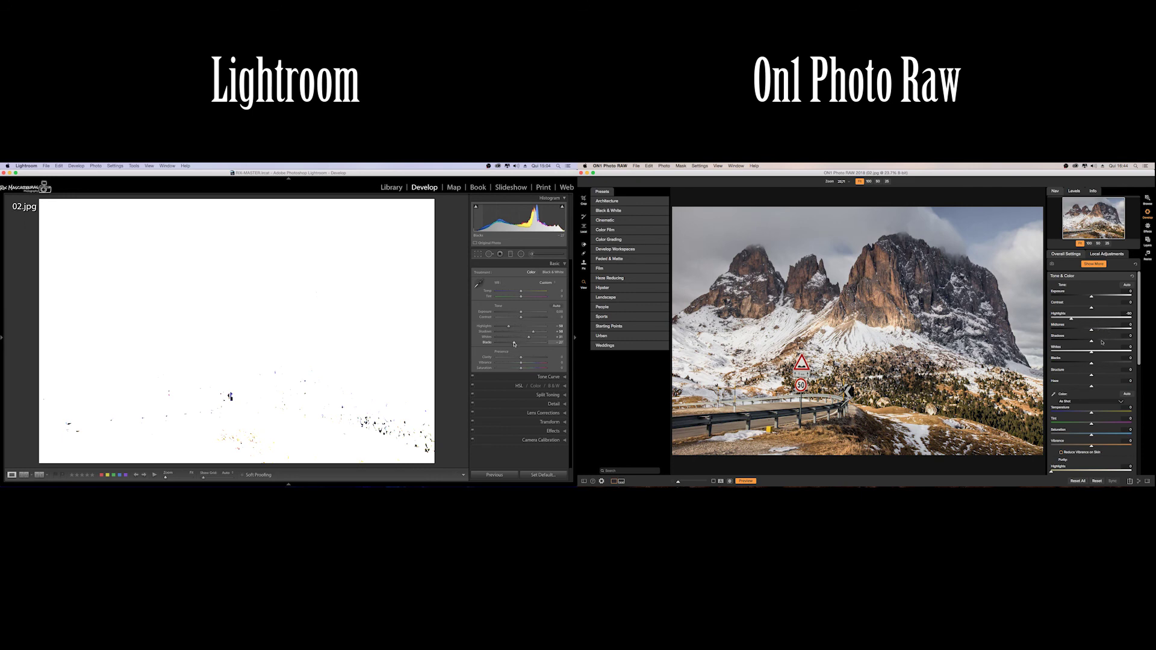
drag(1102, 343, 1113, 342)
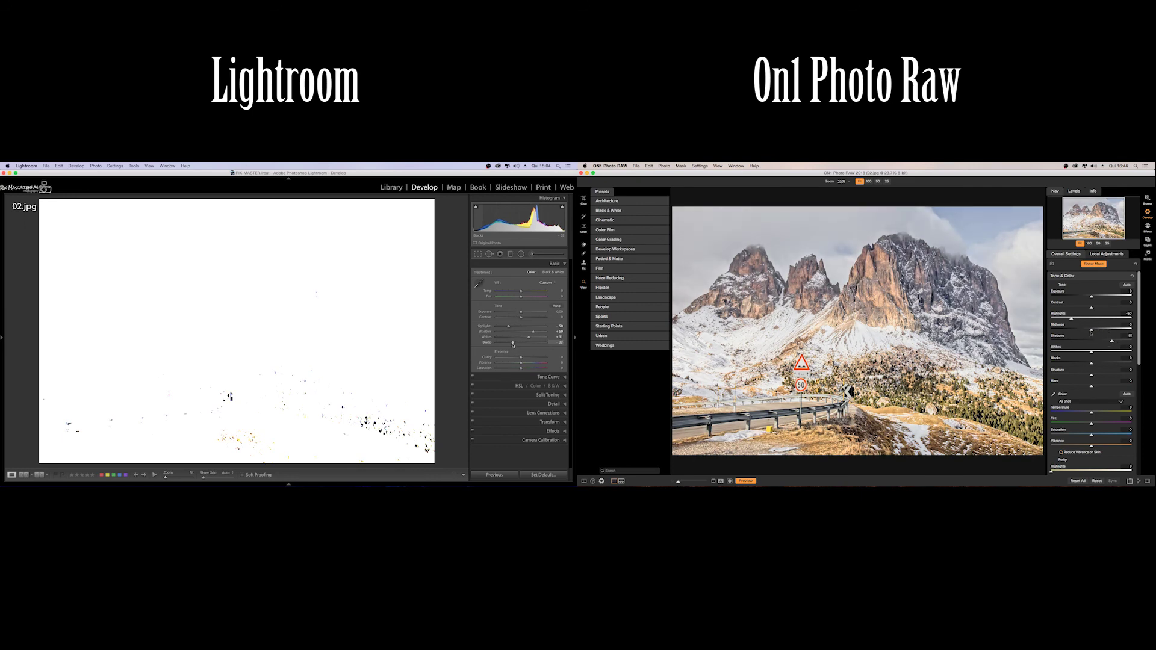
mouse_move(1092, 363)
mouse_down()
mouse_move(1077, 364)
mouse_move(1104, 354)
mouse_up()
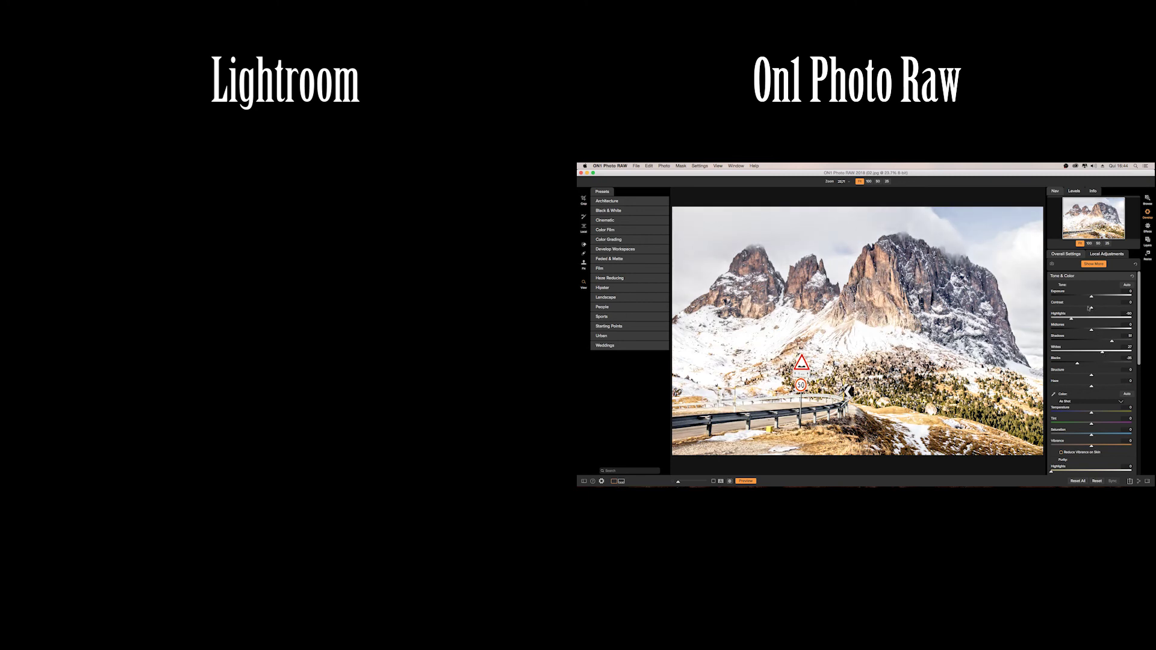
Step: Refine tones to Highlights -26, Midtones -37, Shadows 18, Whites 15 and Blacks -18
drag(1082, 331, 1073, 329)
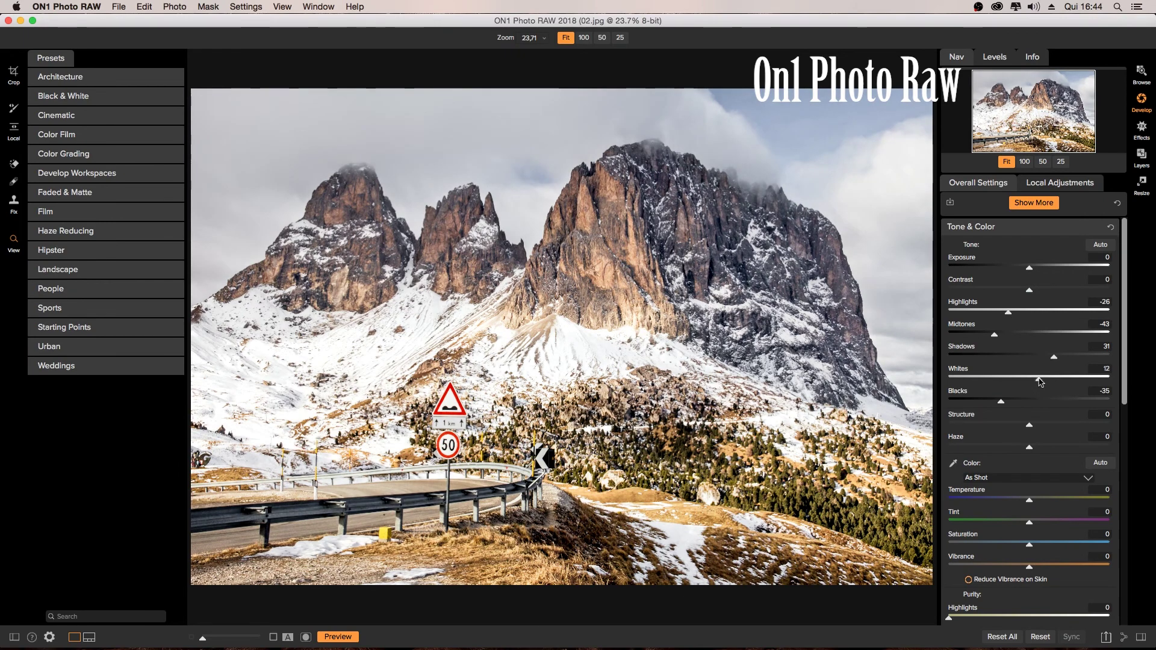
drag(1000, 401, 1041, 379)
drag(994, 334, 1044, 357)
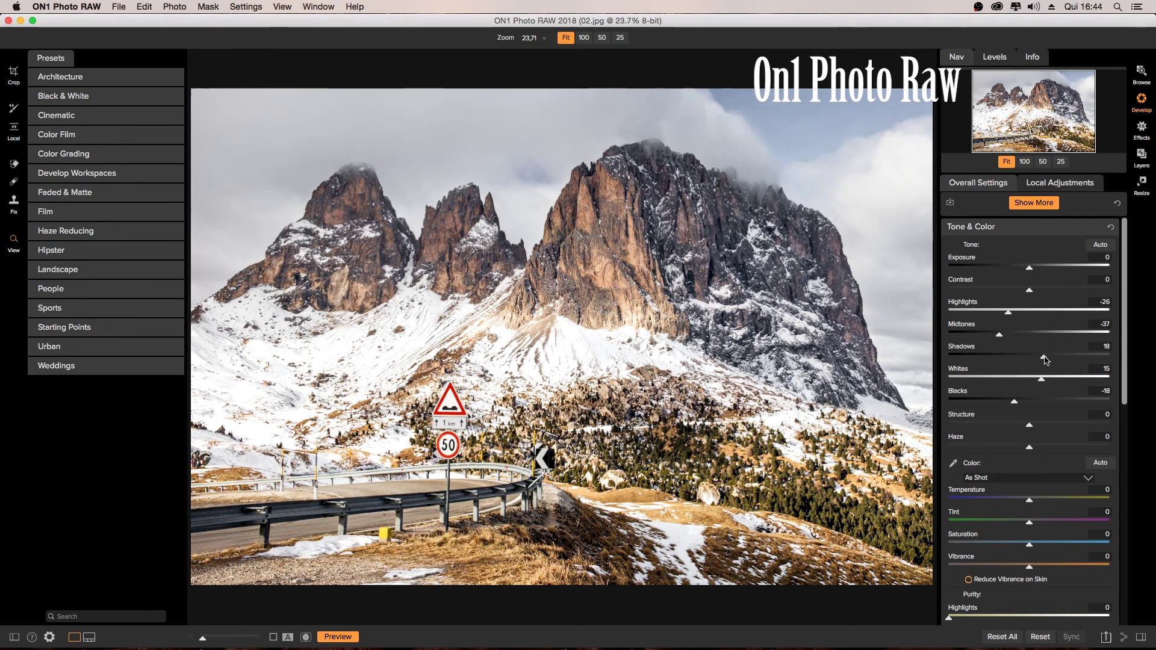
drag(1009, 313, 1007, 313)
scroll(1005, 332, down, 3)
scroll(998, 350, down, 3)
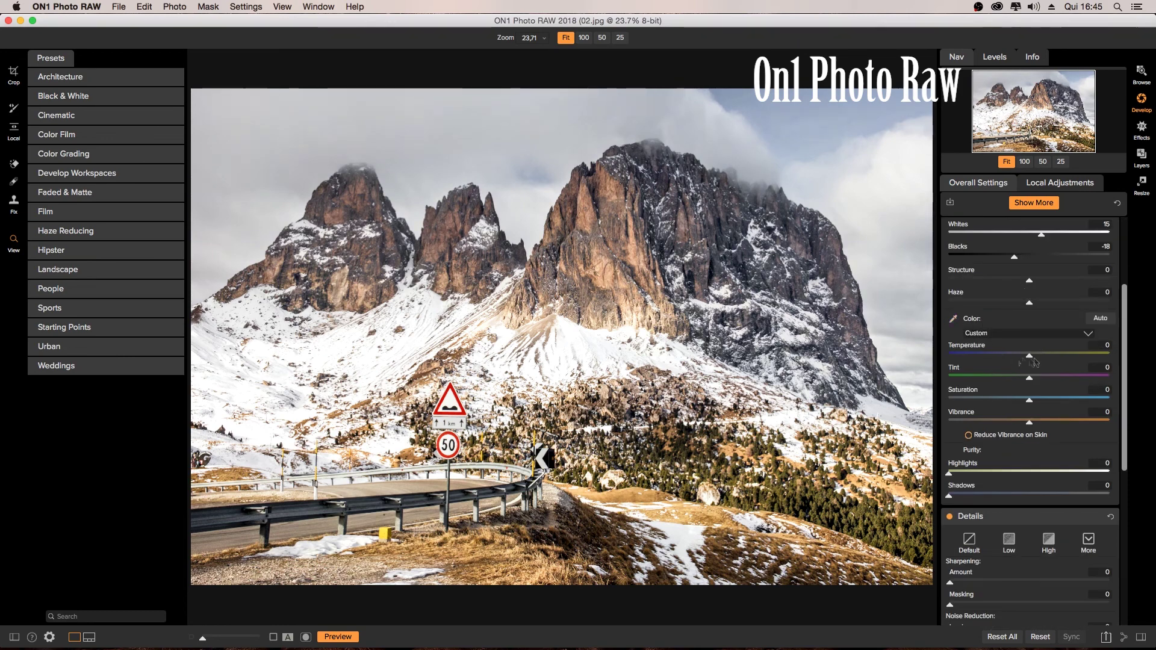
Step: Inspect the photo at 100% zoom, then fit the whole photo back in view
click(615, 342)
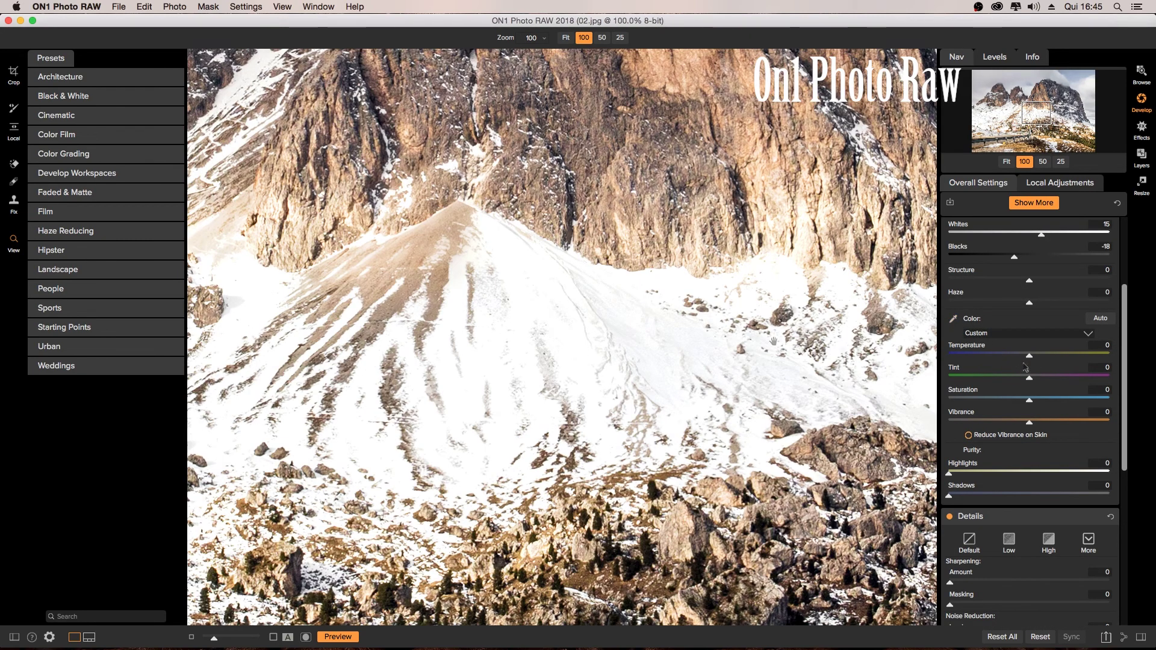
click(995, 57)
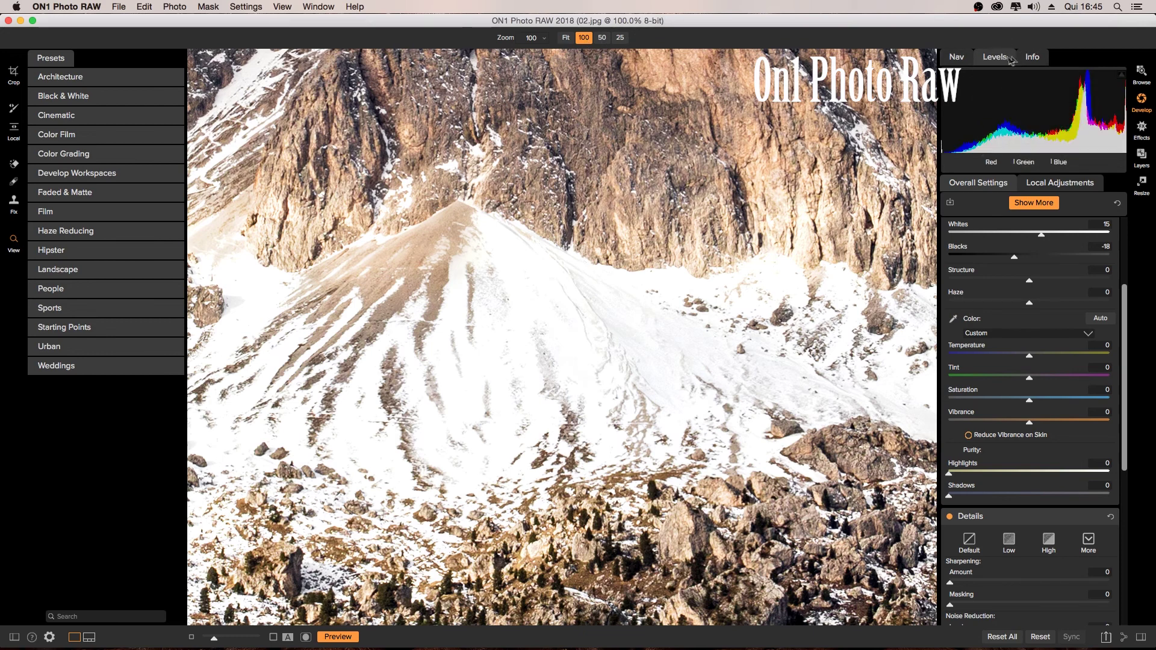
click(956, 57)
click(1006, 161)
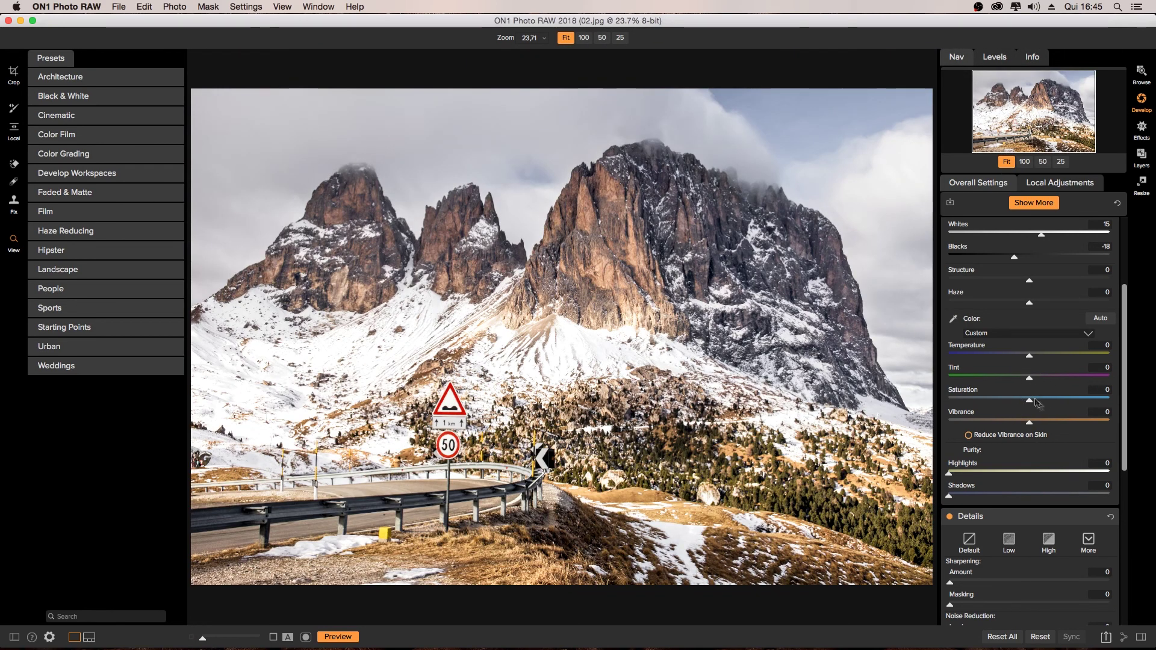
Step: Set Saturation -16, Vibrance 16, Exposure -0.55 and Contrast 14
drag(1030, 401, 1020, 402)
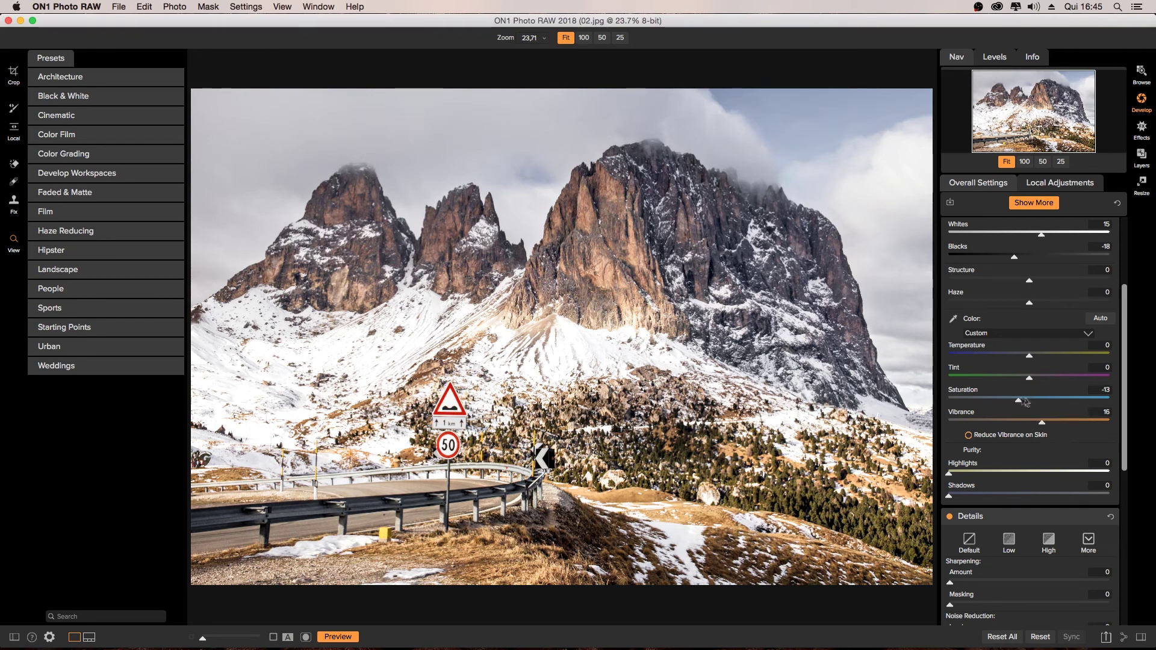
scroll(1024, 361, up, 5)
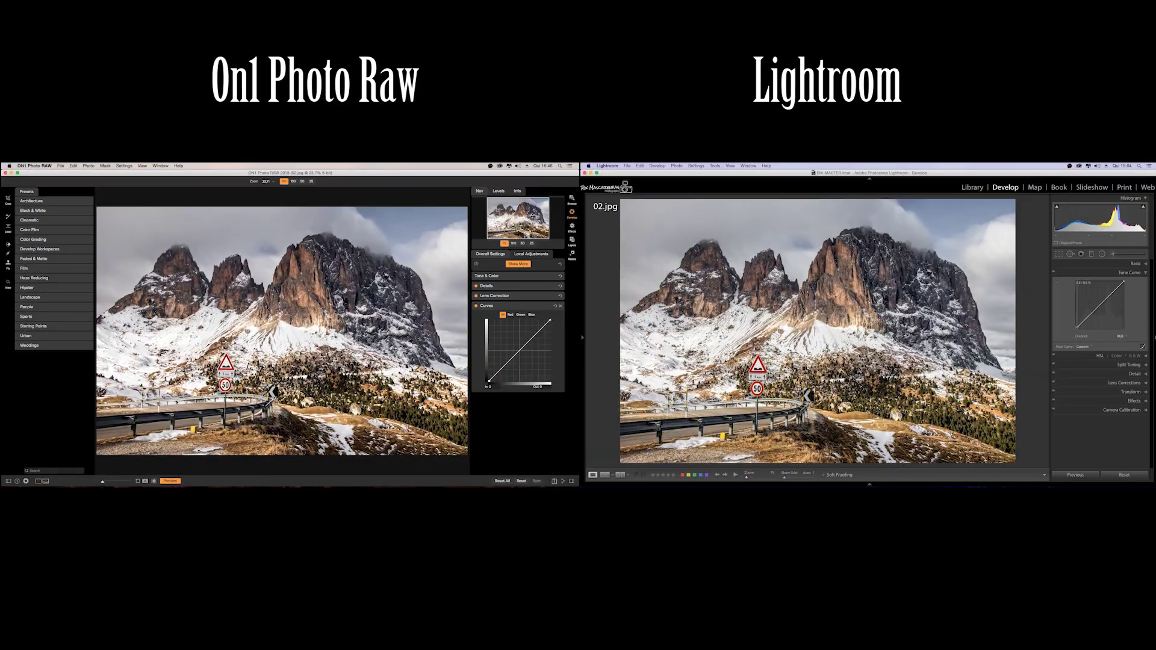
drag(1077, 327, 1091, 315)
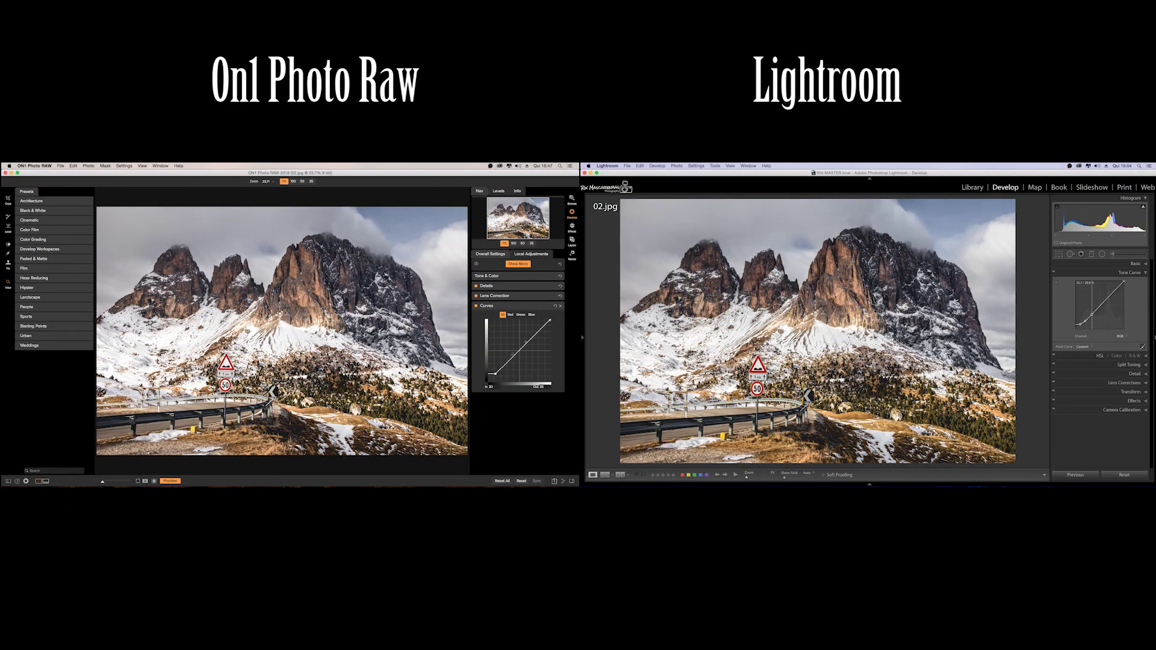
Step: Shape a gentle S tone curve with a lifted black point and raised midtones
drag(526, 346, 527, 341)
drag(1124, 281, 1107, 295)
click(516, 355)
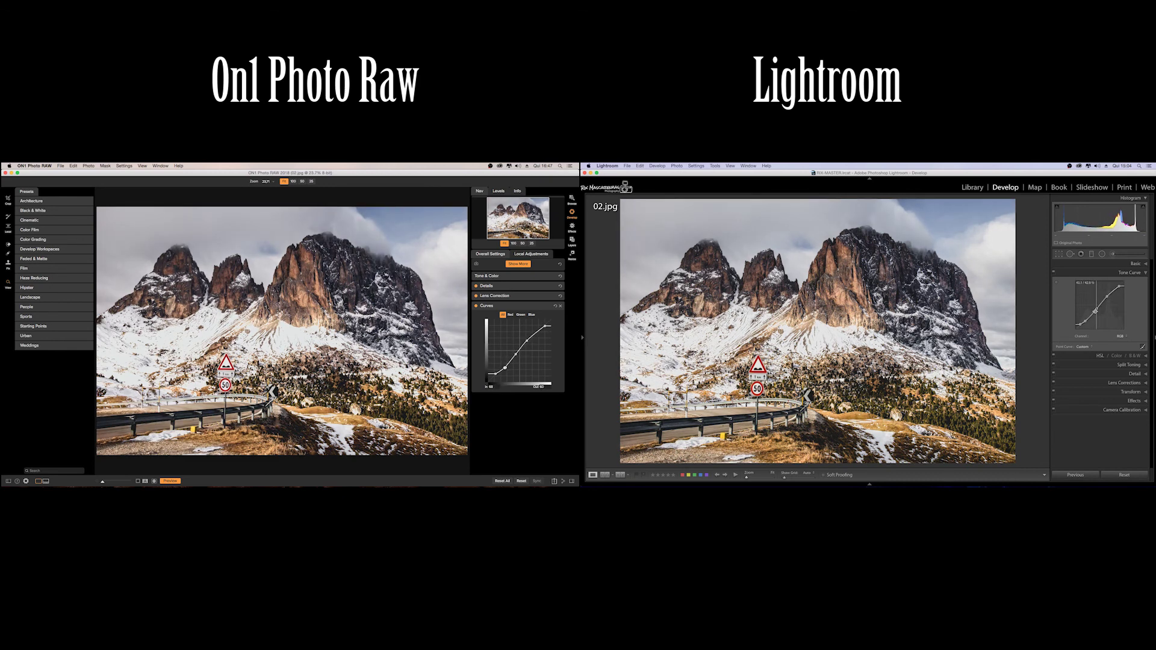
Step: Toggle Preview to compare against the original, then restore the edited view
click(548, 307)
click(177, 482)
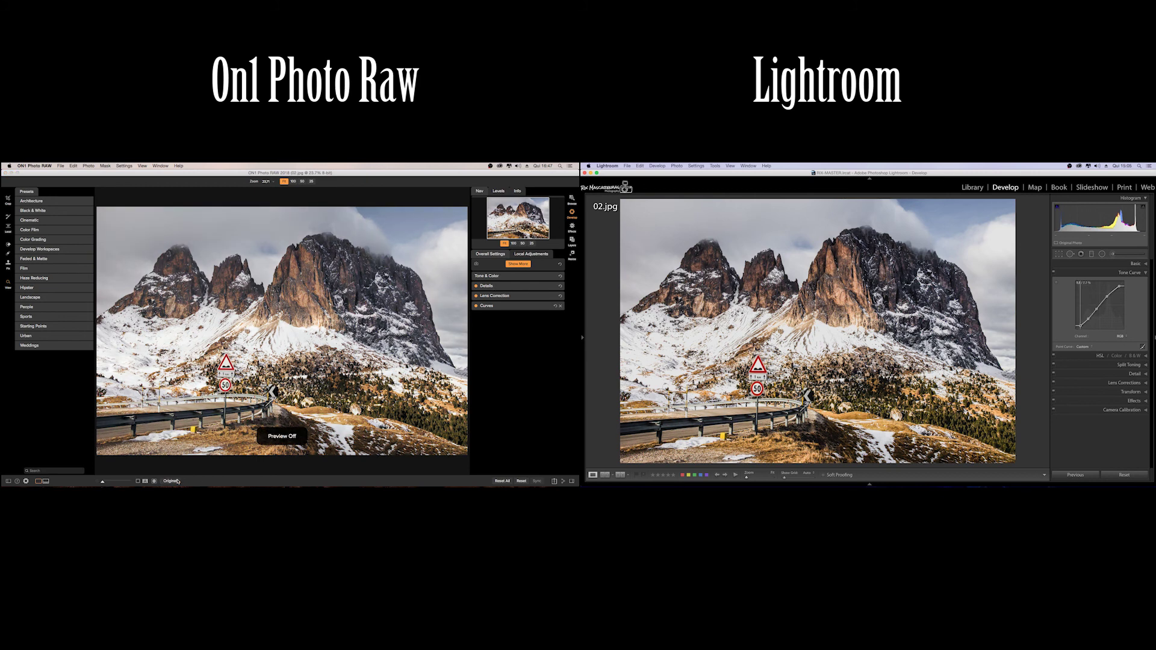
click(171, 481)
click(1100, 355)
click(518, 264)
Step: Add a Color Adjustment that saturates and reddens the oranges and shifts the blue sky hue
click(1054, 354)
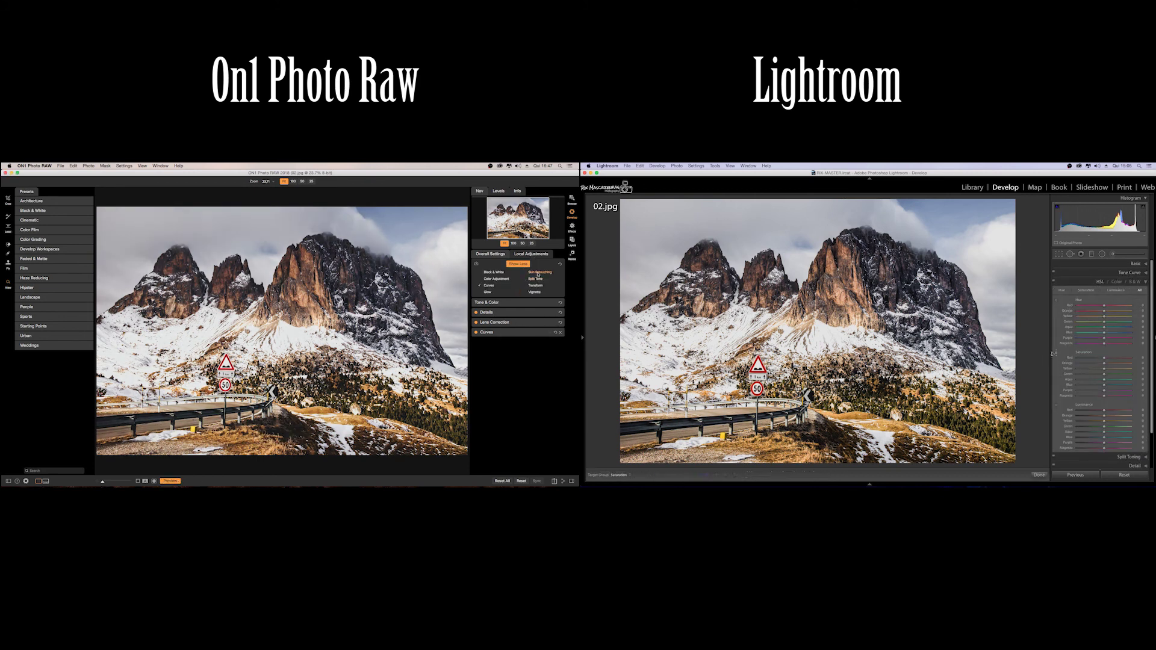
click(492, 280)
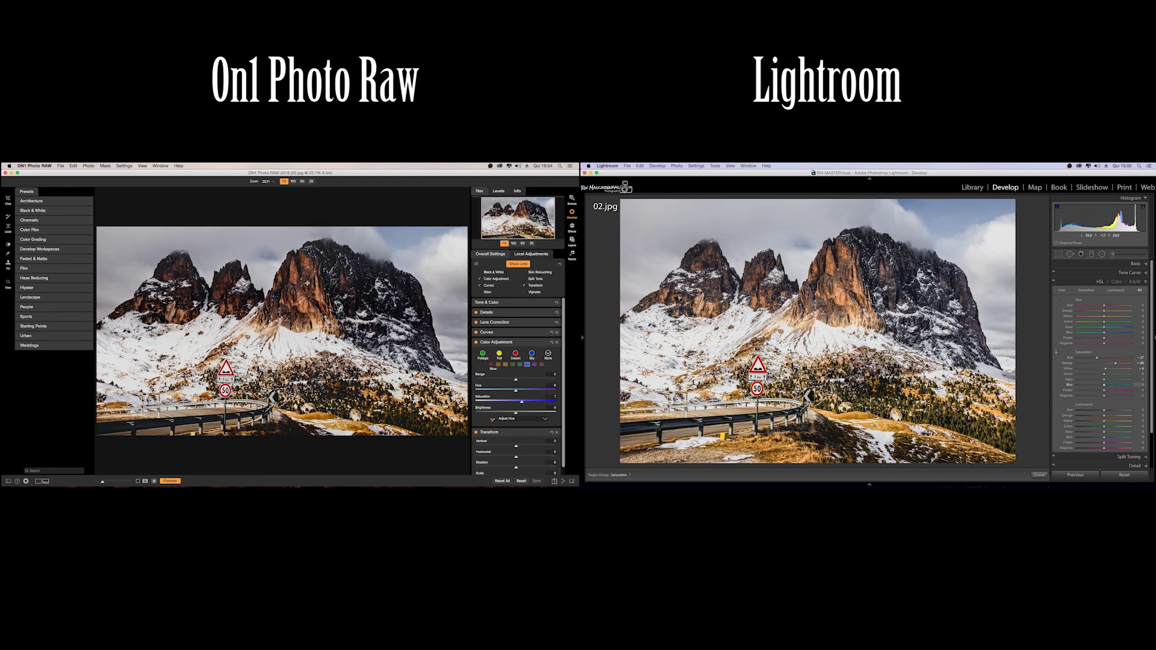
drag(307, 289, 308, 297)
drag(446, 312, 436, 313)
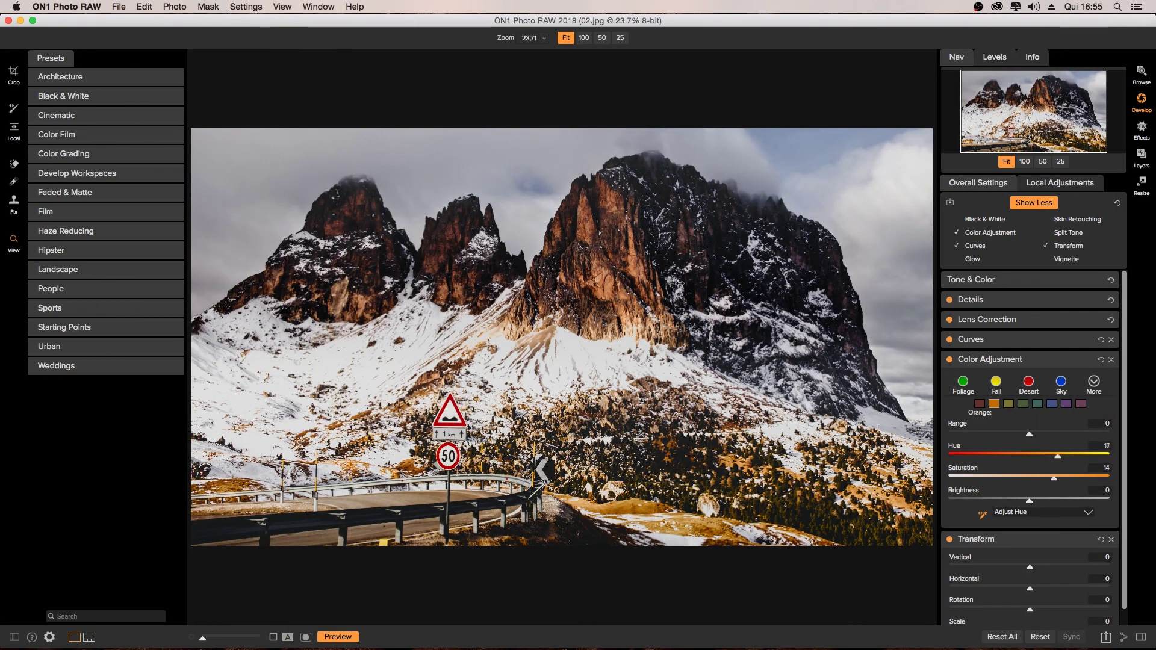
click(1064, 386)
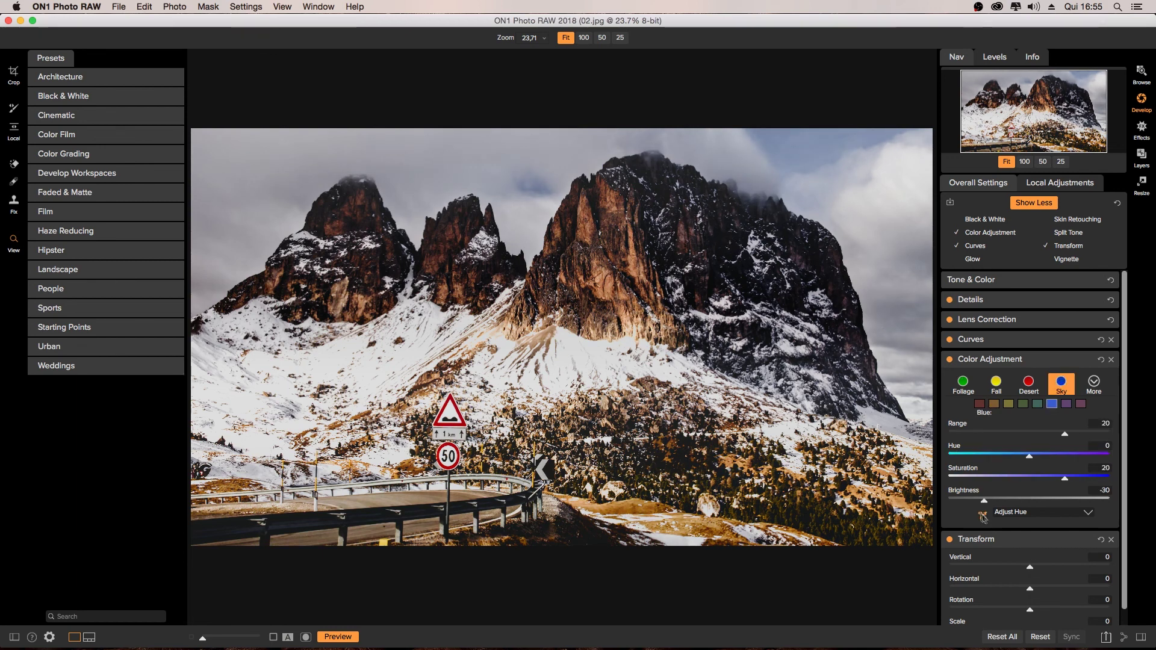
drag(726, 248, 813, 255)
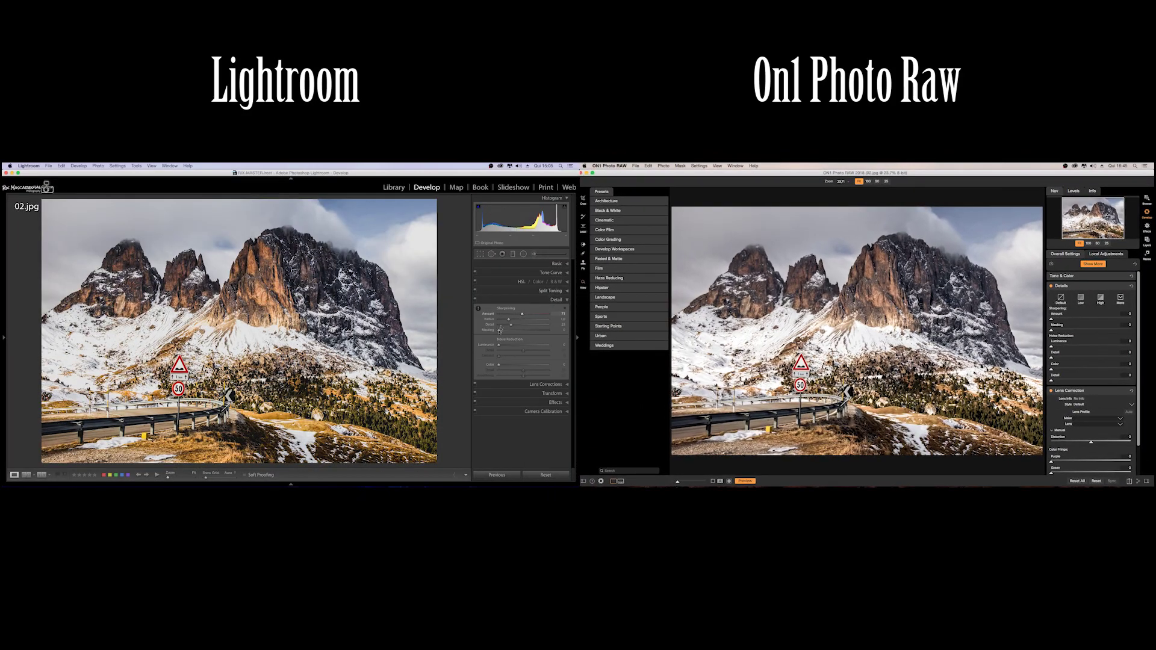
Step: Set Details sharpening Masking to 18, collapse Lens Correction, and zoom in to check
drag(501, 331, 531, 331)
mouse_move(1052, 331)
mouse_down()
mouse_move(1067, 341)
mouse_move(1039, 335)
mouse_up()
click(1125, 391)
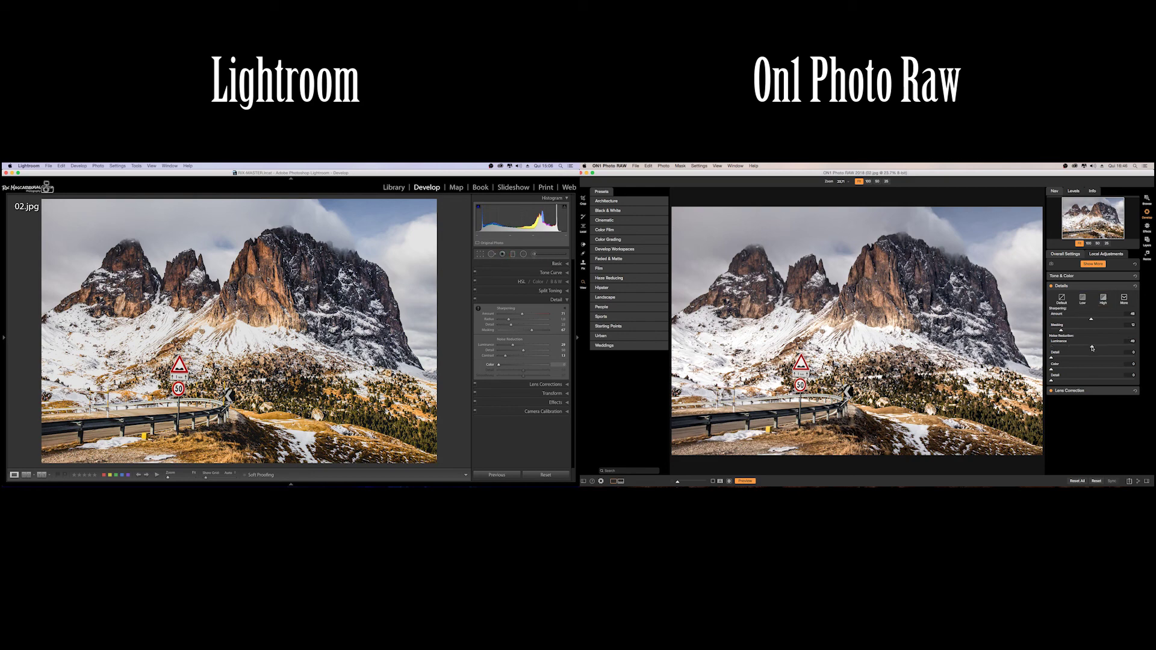
click(919, 379)
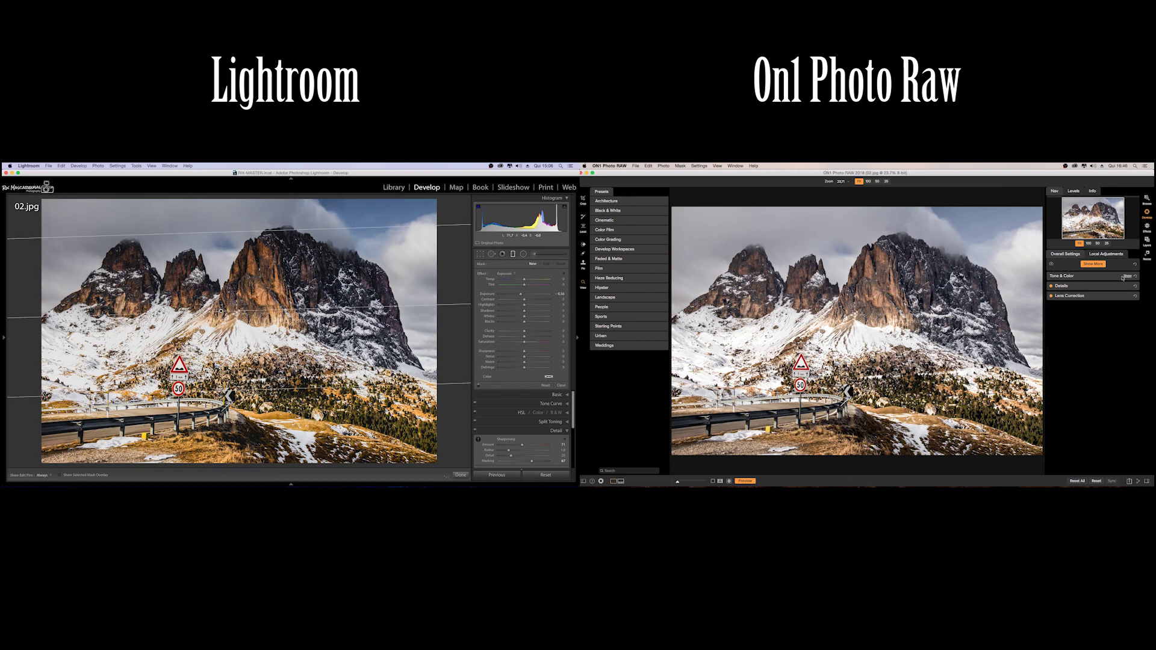
Step: Add a diagonal gradient over the sky at about -2.08 exposure, then compare before and after
drag(521, 296, 532, 287)
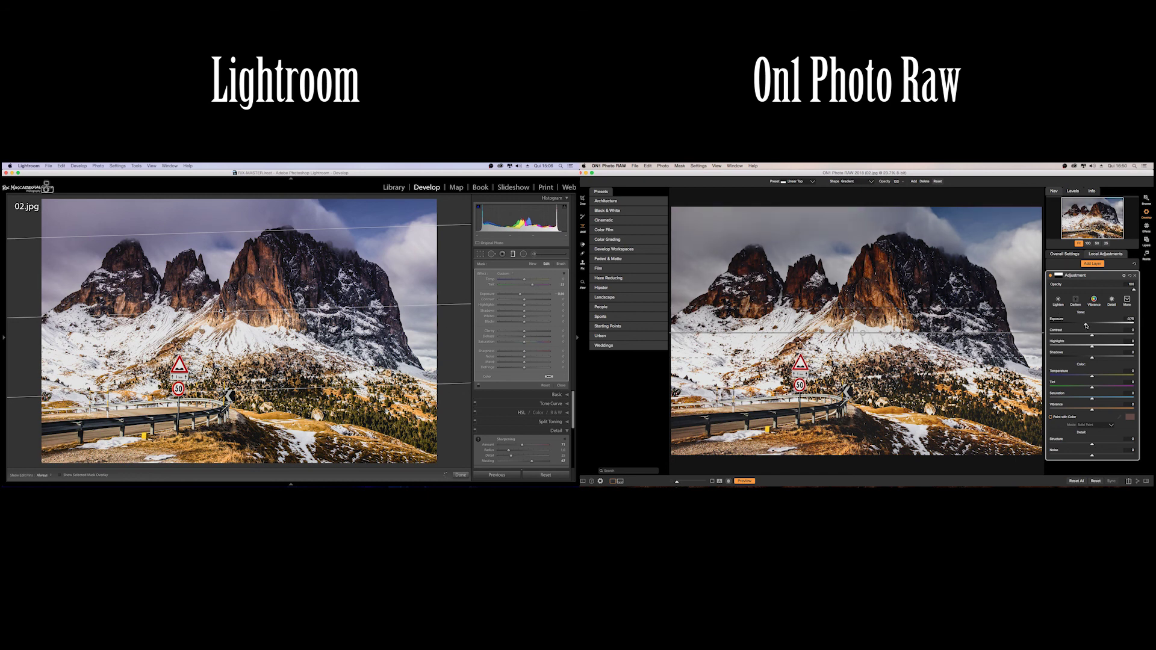
drag(835, 332, 847, 282)
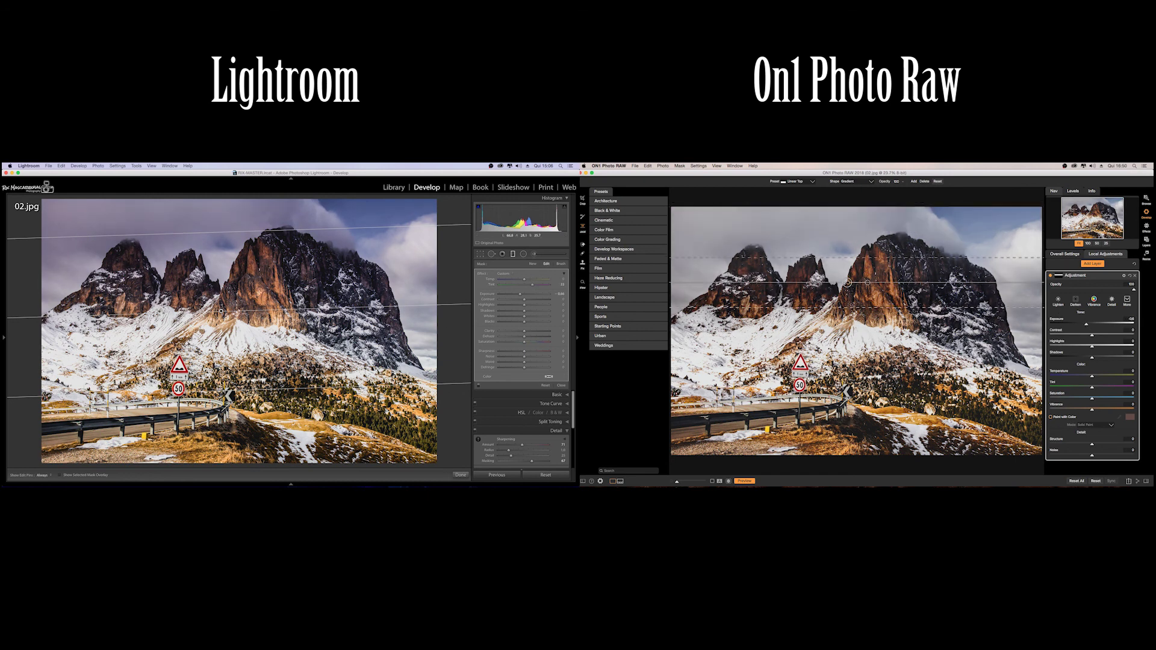
drag(221, 311, 256, 366)
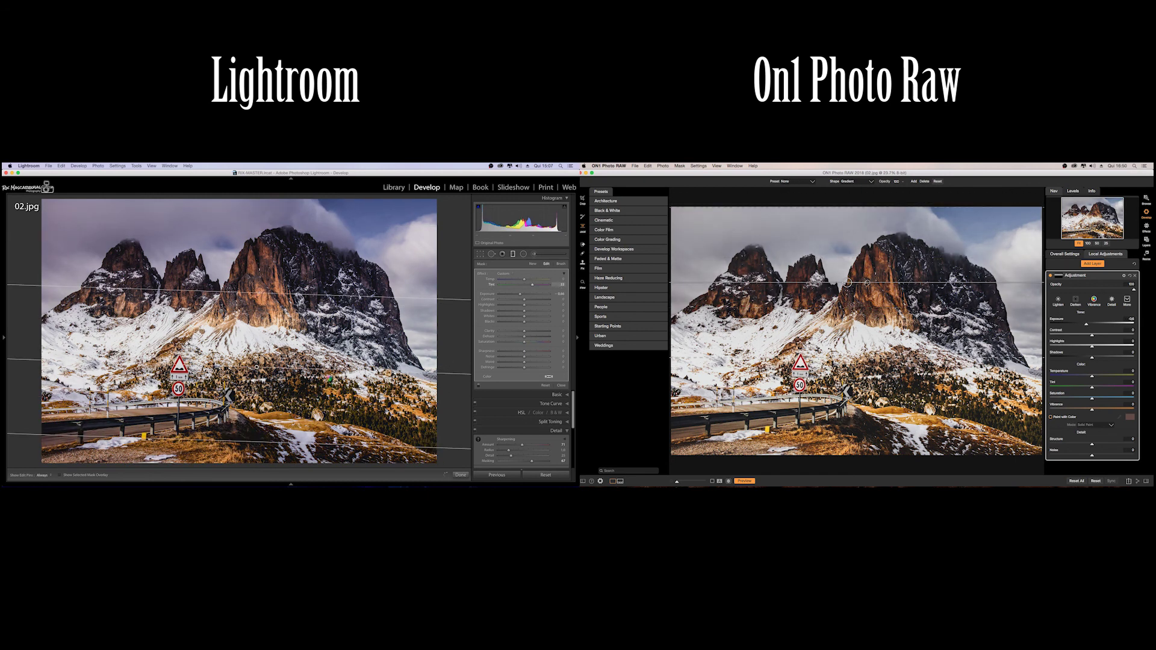
drag(1086, 326, 1087, 332)
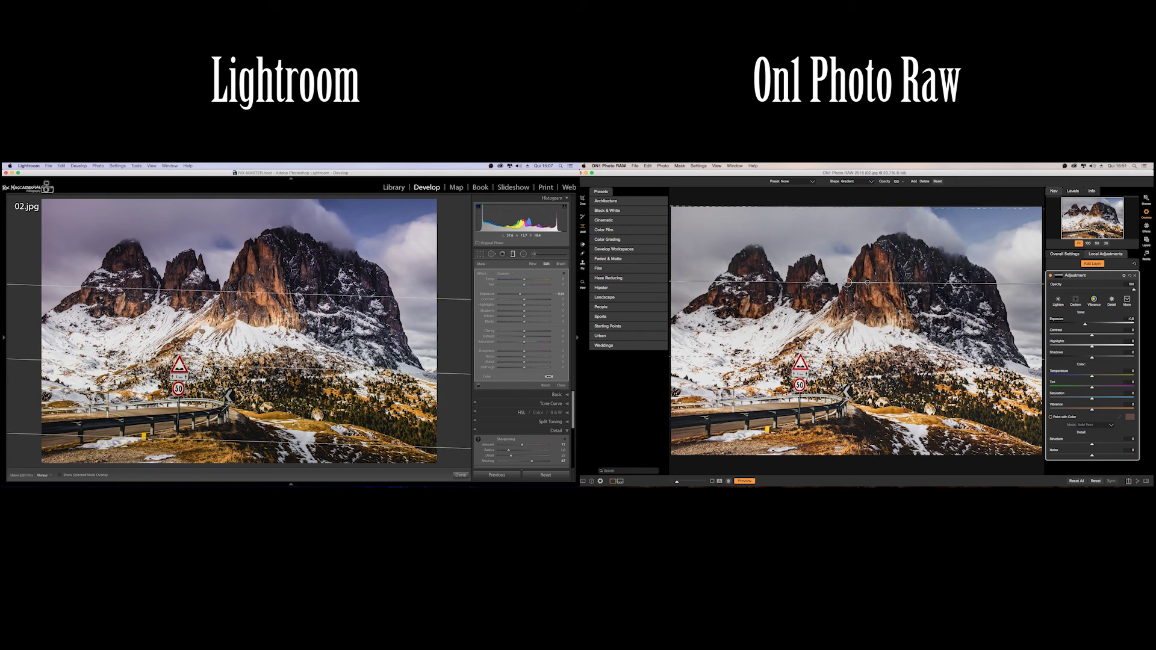
drag(848, 283, 844, 448)
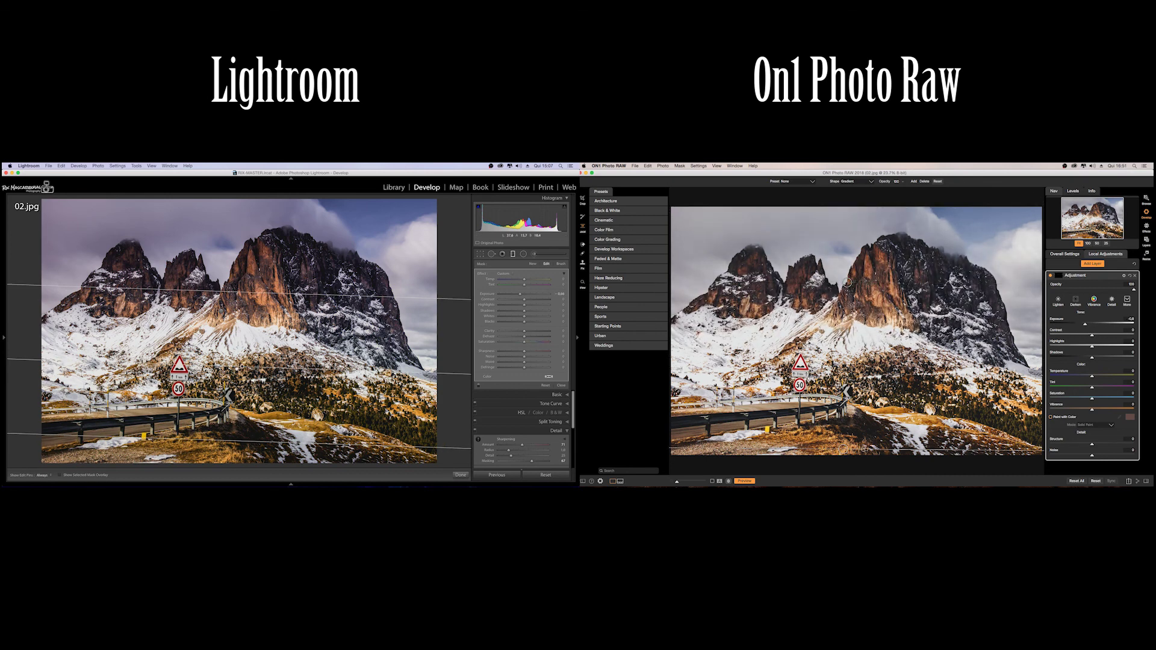
click(460, 475)
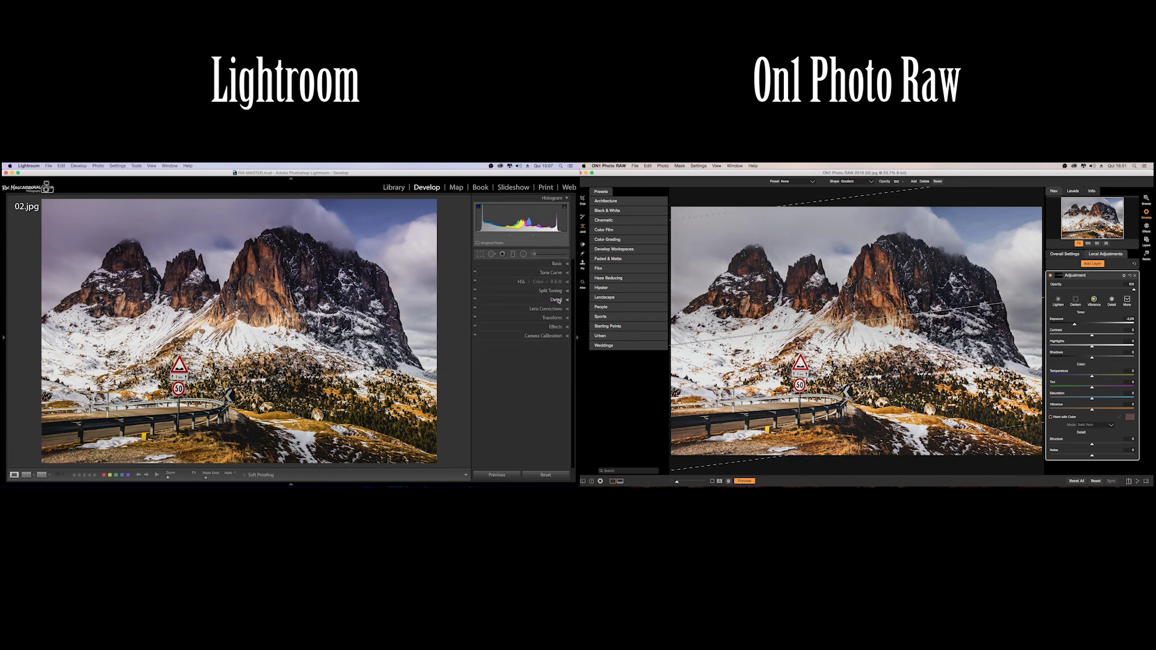
drag(832, 423, 858, 376)
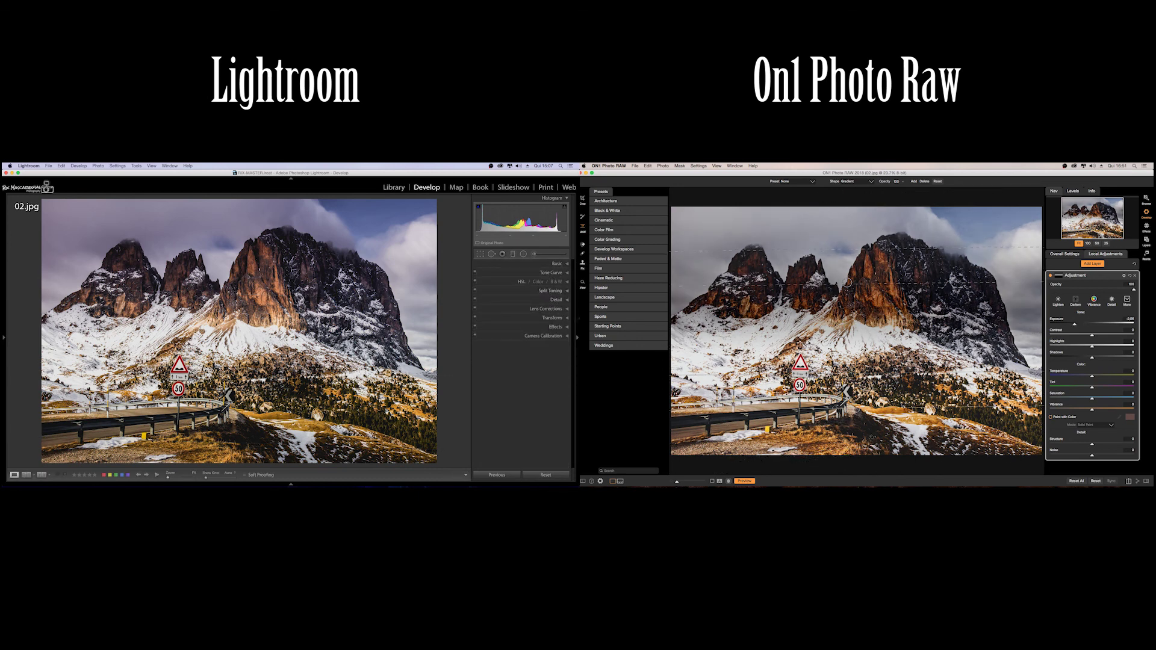
key(y)
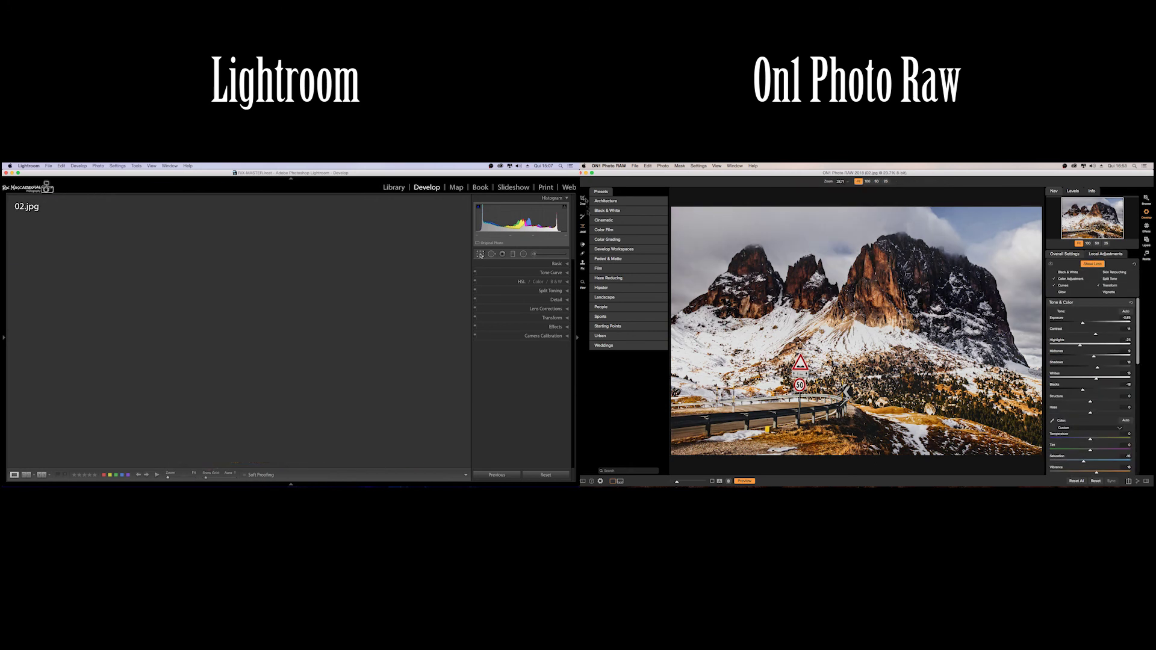
Step: Crop the photo to a 16x9 aspect ratio
click(545, 288)
click(795, 181)
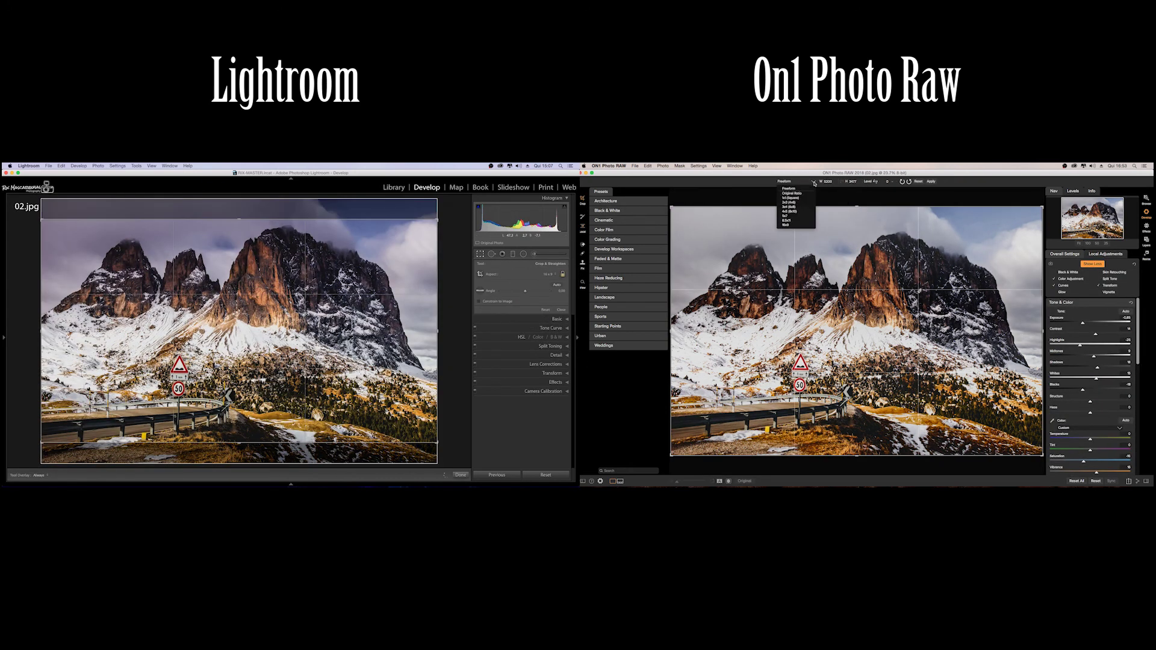
click(795, 224)
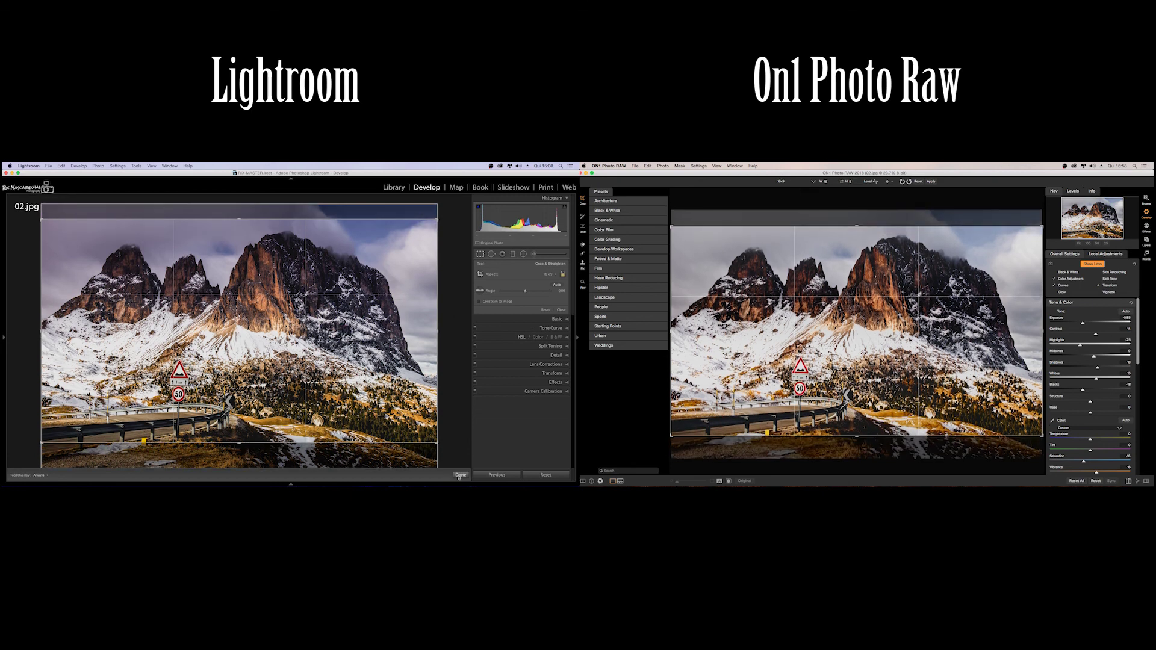
key(Return)
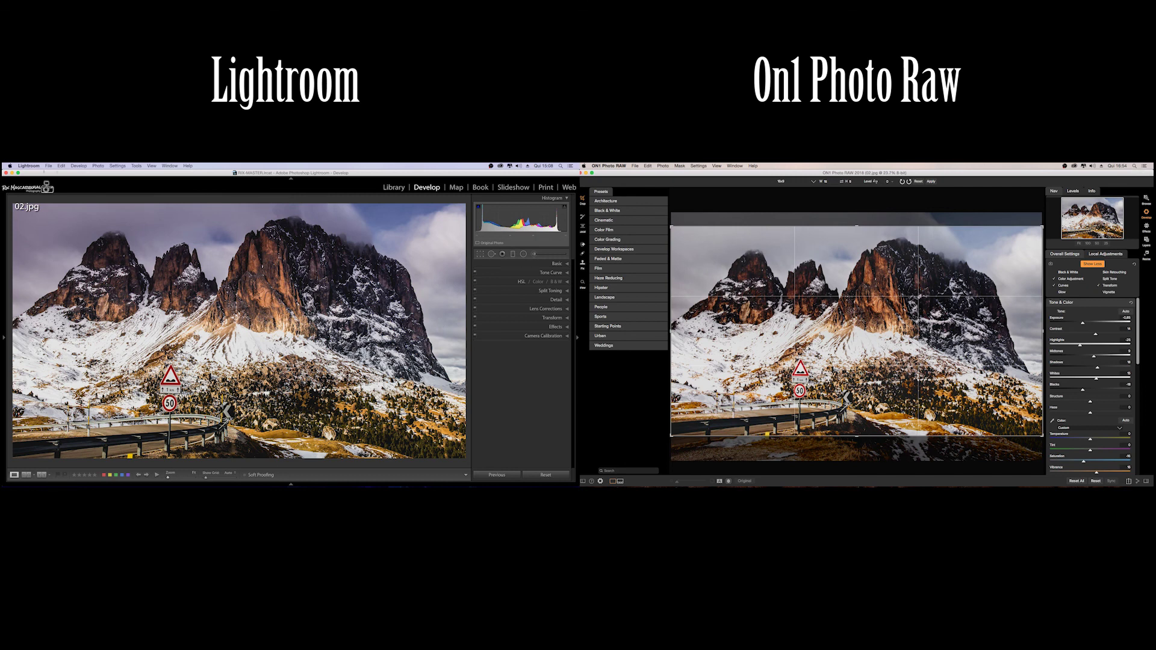
click(48, 165)
Step: In the export settings, choose the destination and name the output file 'Dolimite'
click(637, 166)
click(79, 206)
click(657, 199)
click(300, 248)
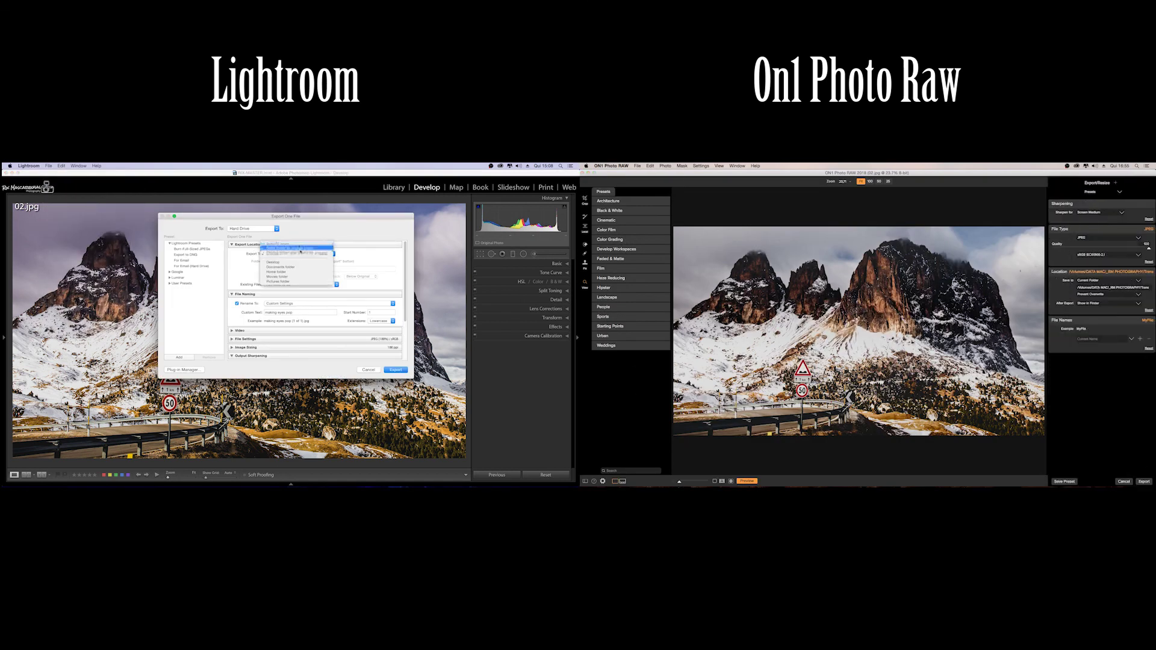
click(273, 262)
triple_click(299, 312)
text(Dolimite)
Step: Set the JPEG export to save into the Mesa folder
click(1119, 191)
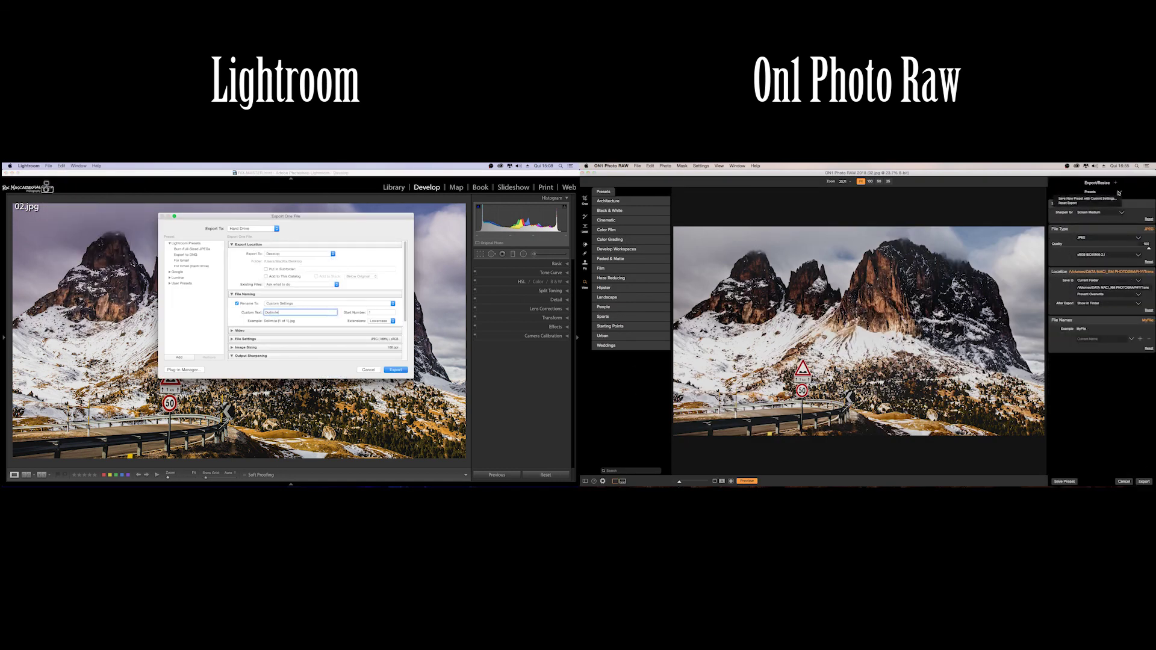
scroll(334, 324, down, 3)
click(1108, 281)
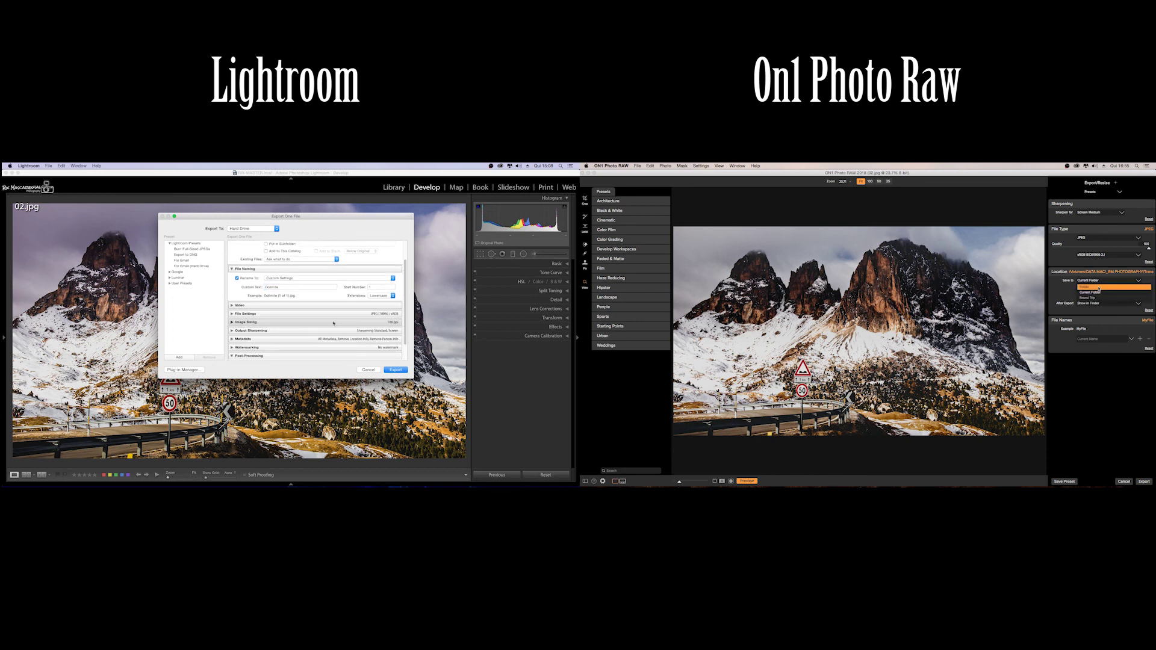
click(1099, 288)
click(249, 331)
scroll(337, 325, down, 2)
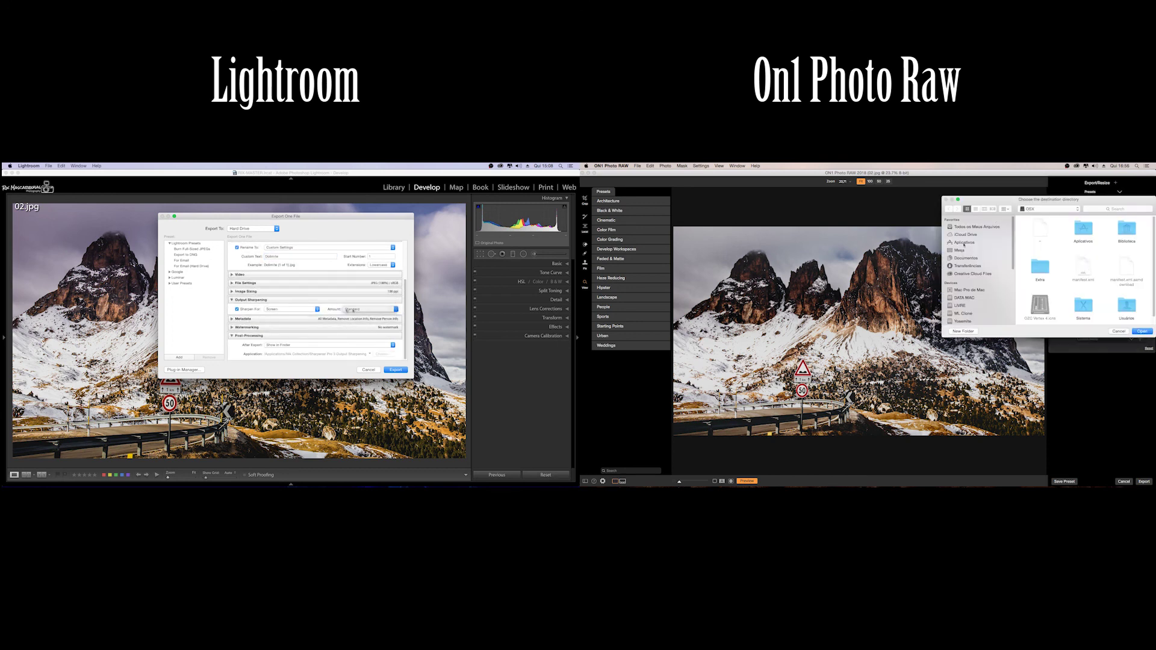
click(960, 250)
click(1142, 331)
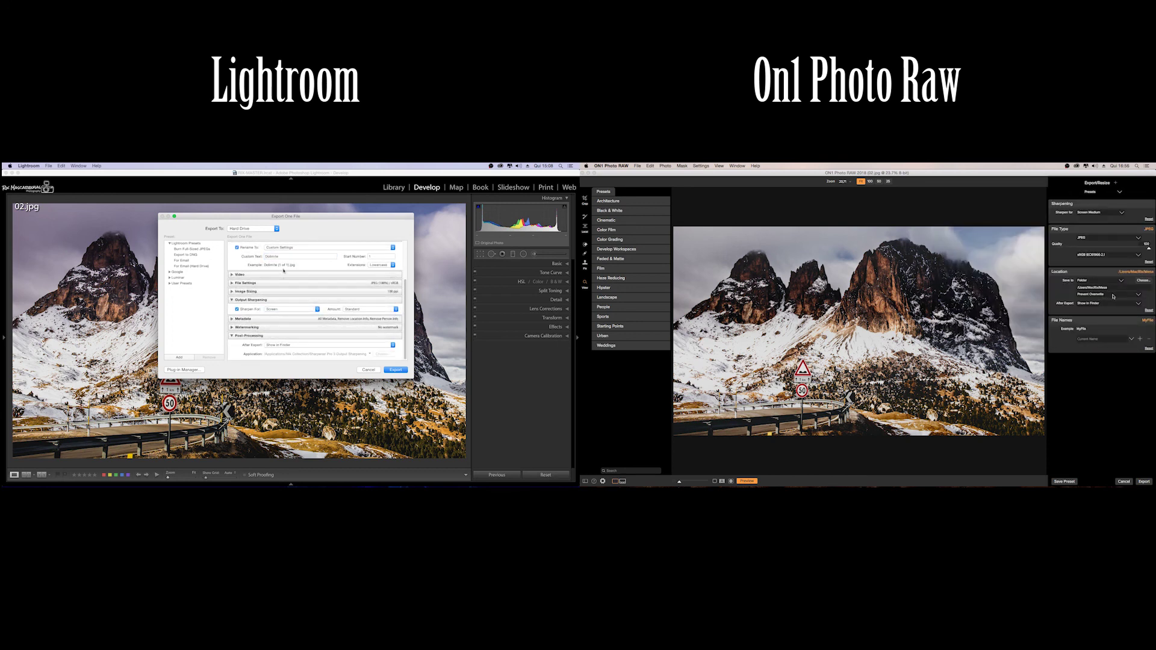
Step: Check the image sizing options and start the JPEG export
click(246, 291)
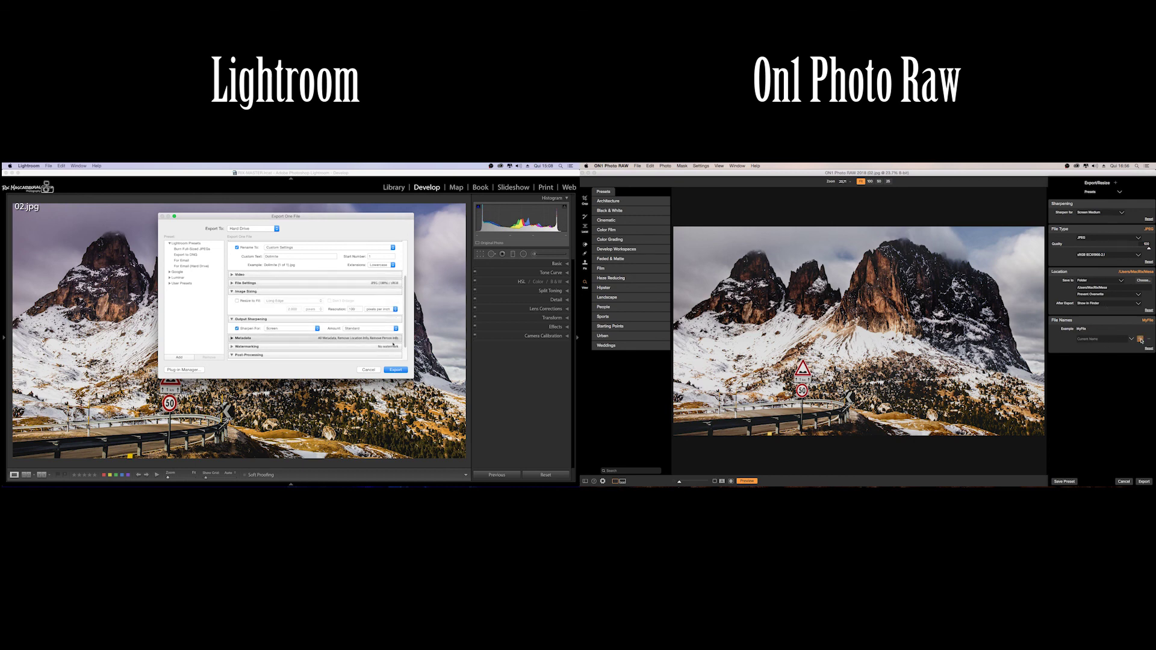
click(1144, 482)
click(396, 369)
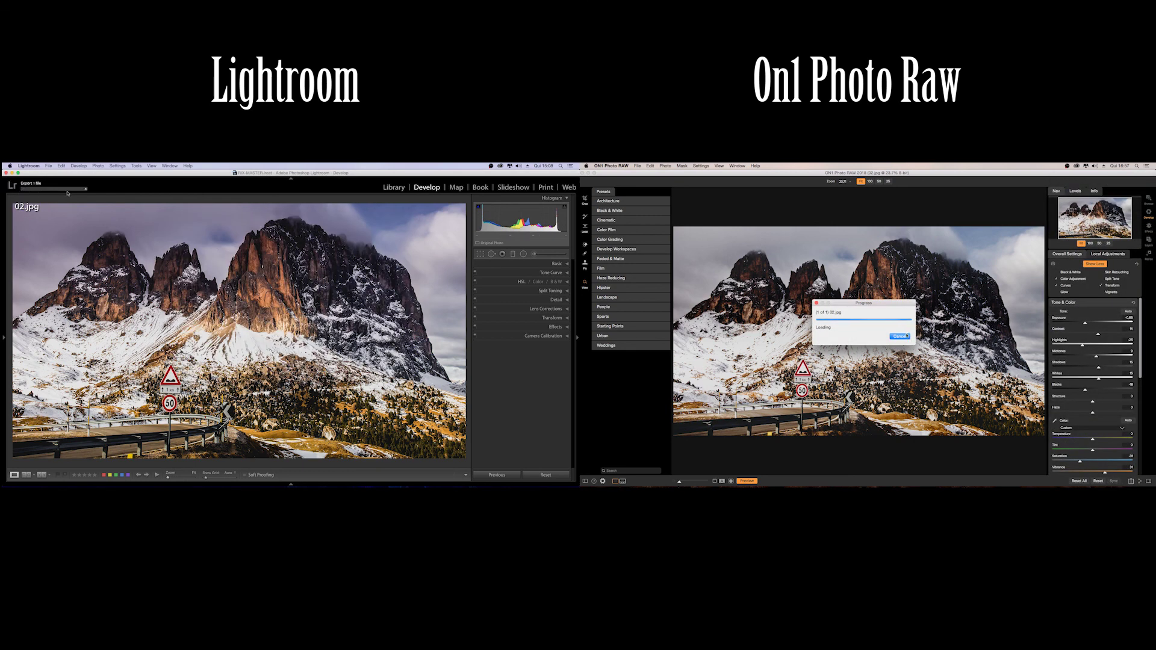